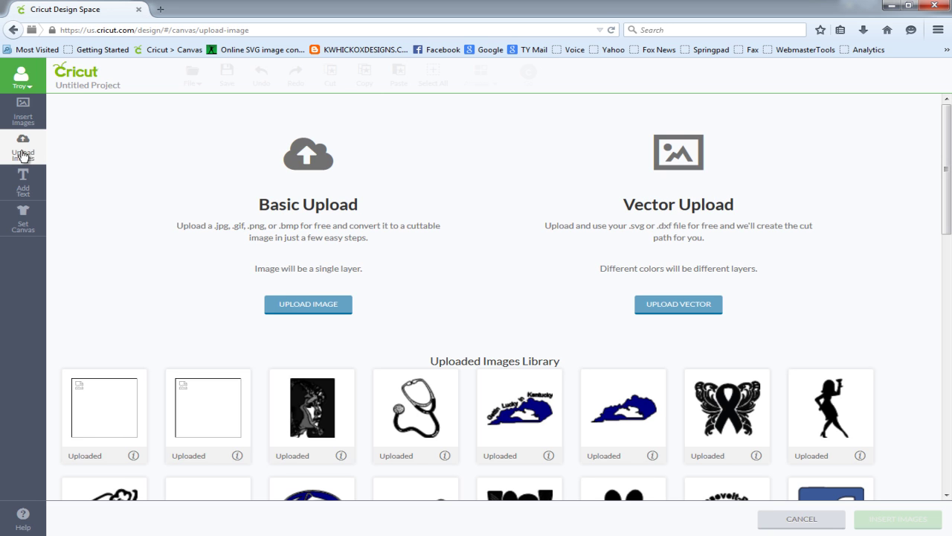
# Load the T-shirt template picture through the basic image upload and classify it as a simple image.
pyautogui.click(307, 307)
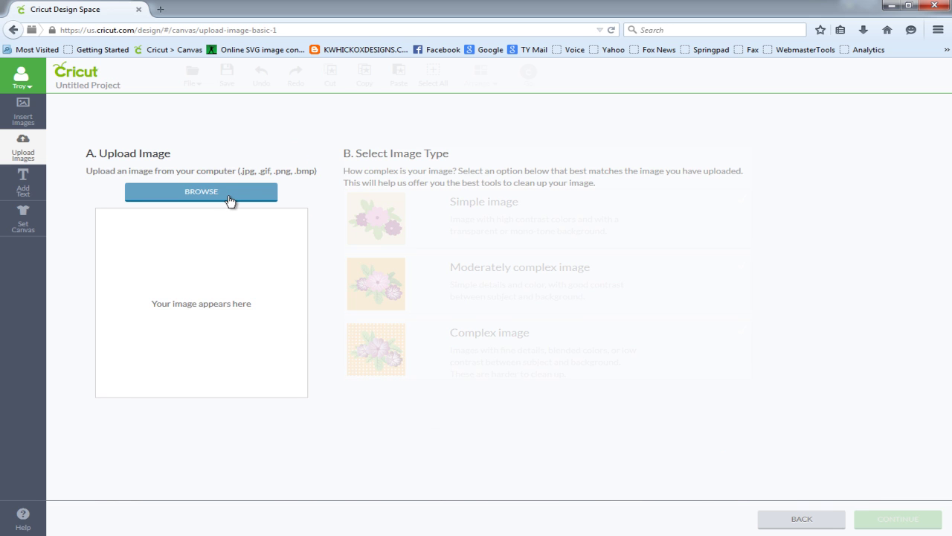
pyautogui.click(451, 221)
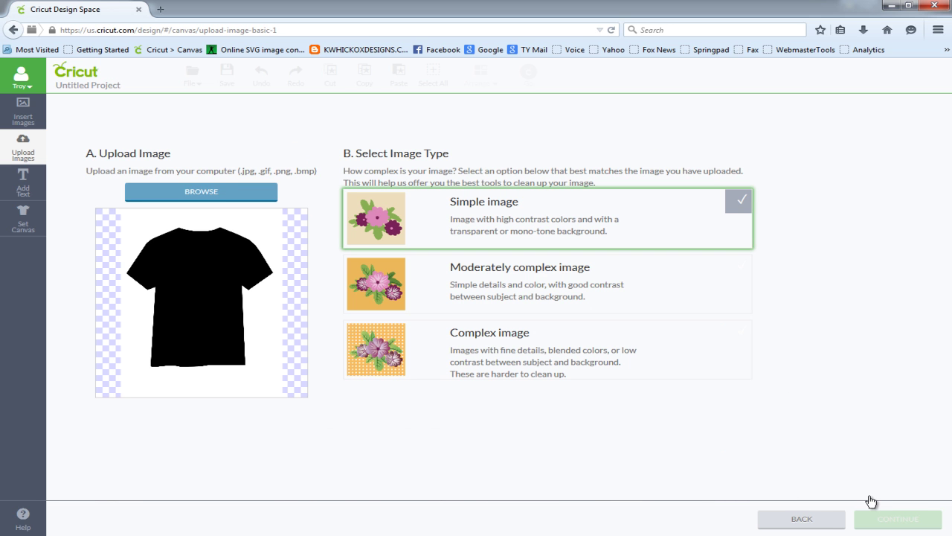
pyautogui.click(885, 528)
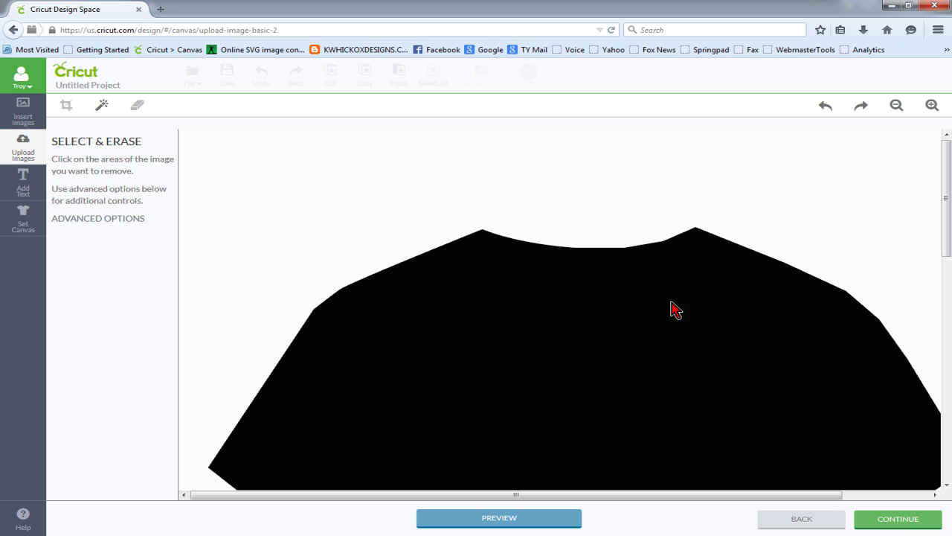
# Erase the white background around the black T-shirt in the uploaded image.
pyautogui.click(896, 105)
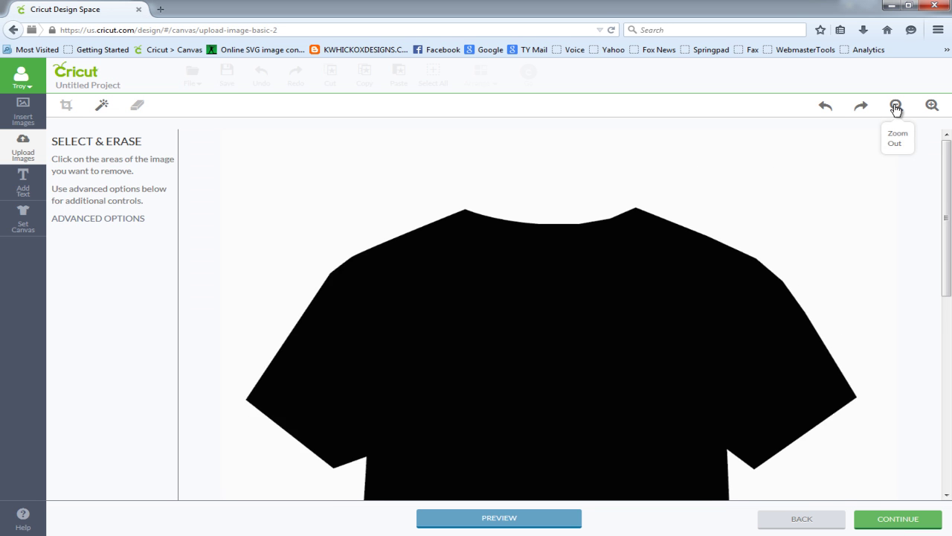
pyautogui.scroll(-3, 825, 312)
pyautogui.click(896, 107)
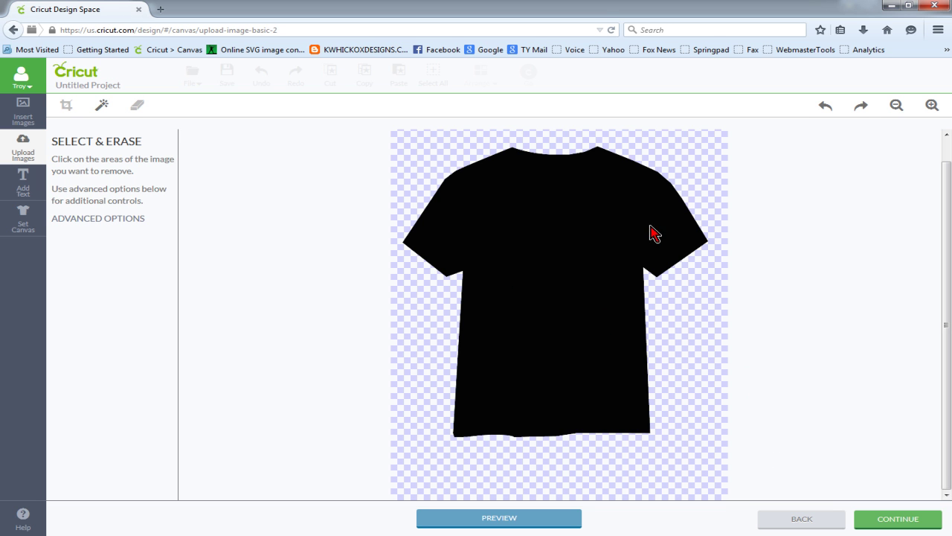
# Save the cleaned image as Tshirt_Template, preserving the original image within the shape, and insert it on the canvas.
pyautogui.click(914, 520)
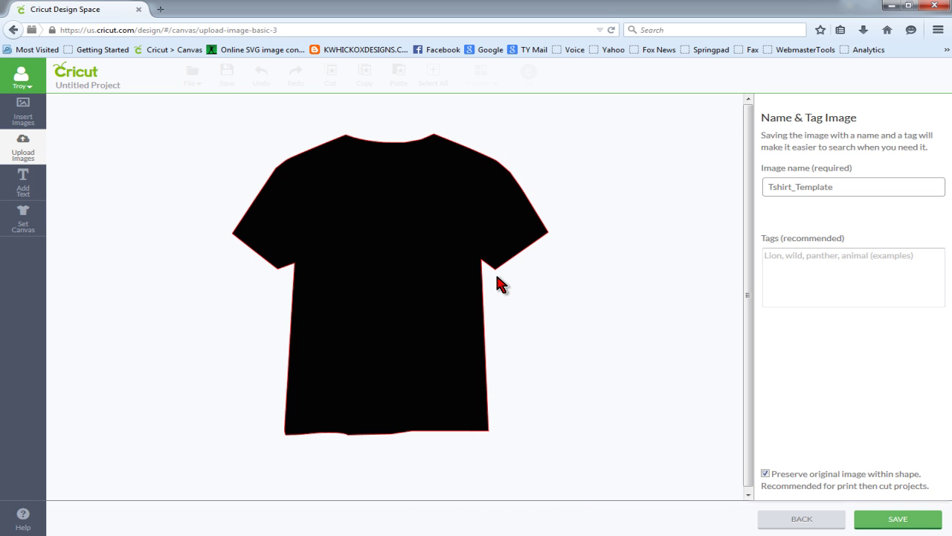
pyautogui.click(898, 520)
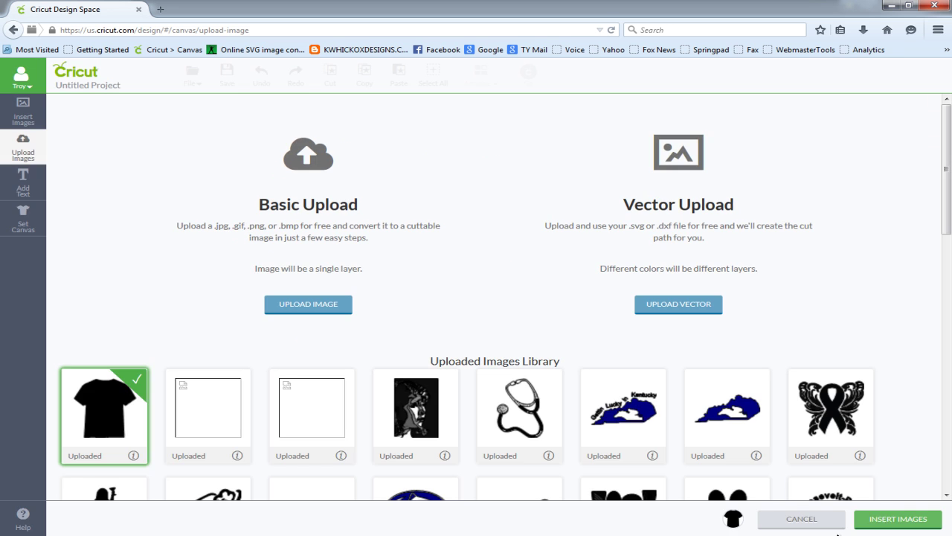
pyautogui.click(877, 519)
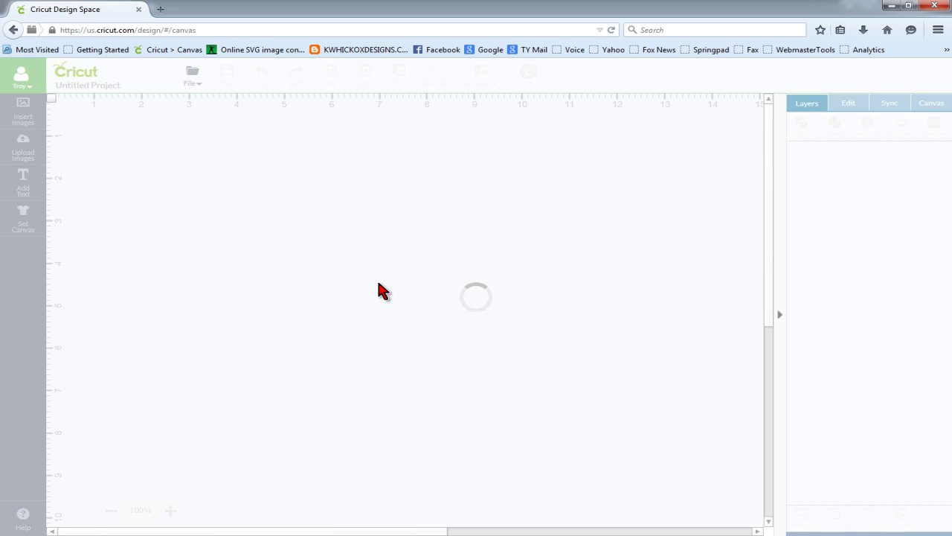
# Shrink the T-shirt to about 1.38 in wide and place it near the canvas's upper-left corner.
pyautogui.moveTo(375, 370); pyautogui.dragTo(153, 174)
pyautogui.moveTo(208, 246); pyautogui.dragTo(169, 217)
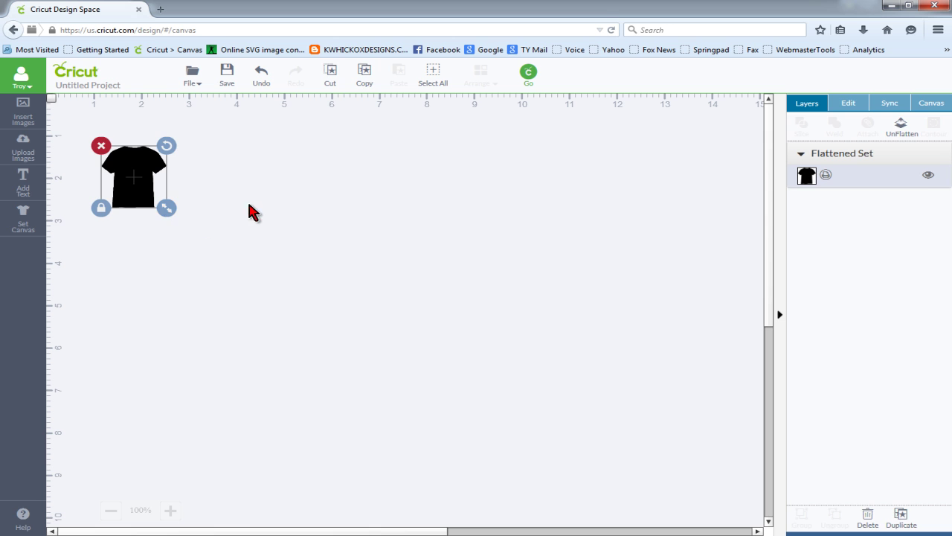
pyautogui.click(253, 208)
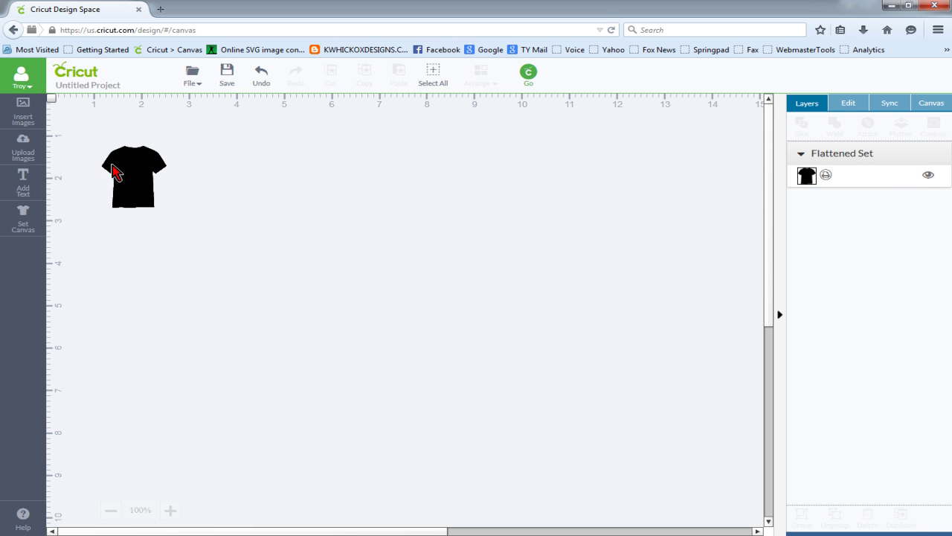
# Unflatten the T-shirt, change its line type from Print to Cut and color it red.
pyautogui.click(883, 181)
pyautogui.click(902, 125)
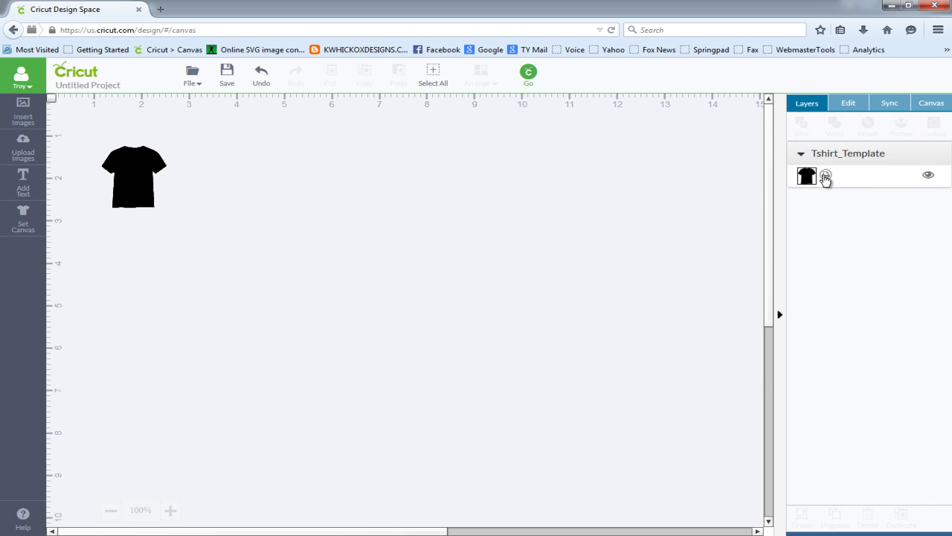
pyautogui.click(825, 176)
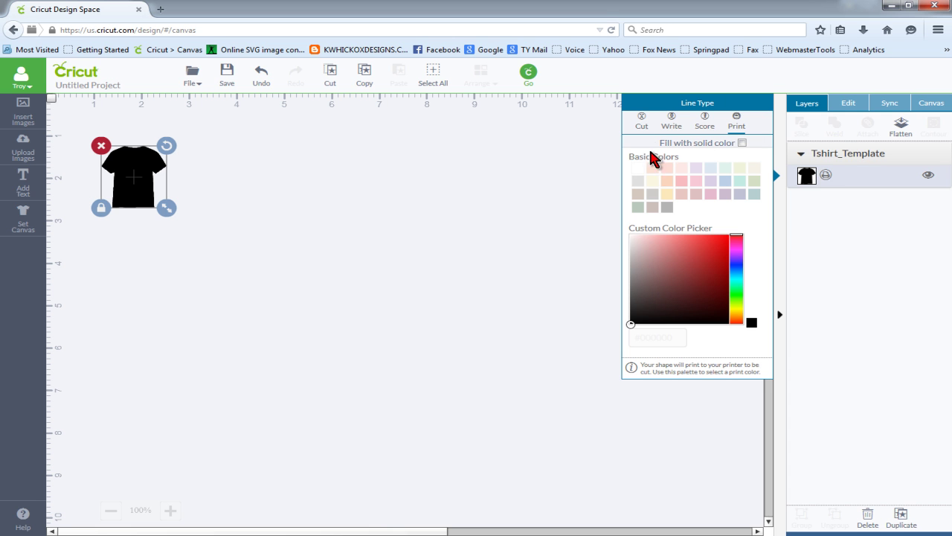
pyautogui.click(643, 120)
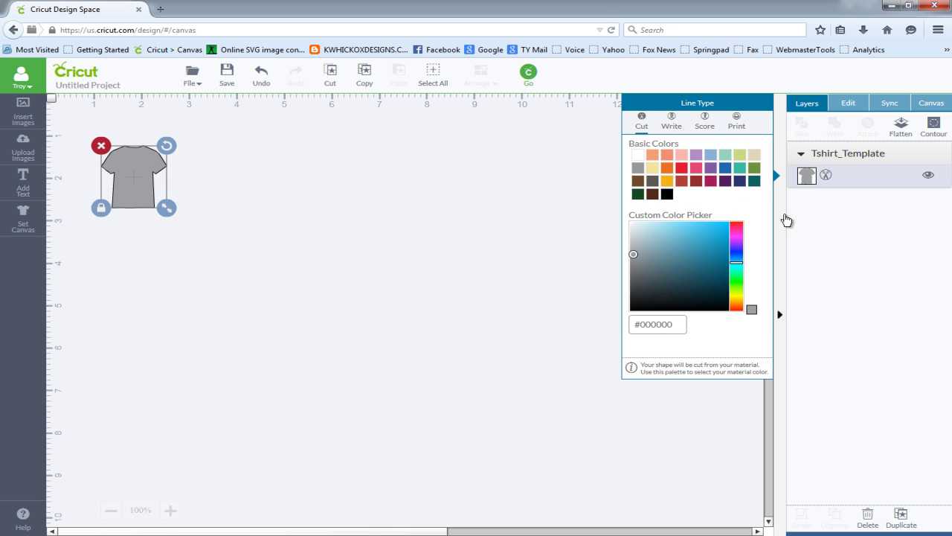
pyautogui.click(682, 168)
pyautogui.click(282, 329)
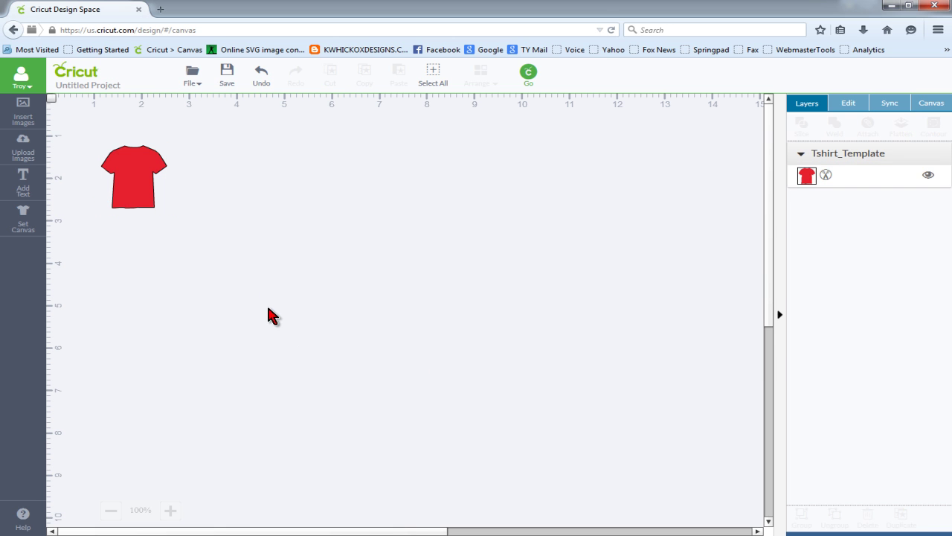
# Duplicate the red T-shirt, place the copy to its right and color the copy light yellow.
pyautogui.click(155, 199)
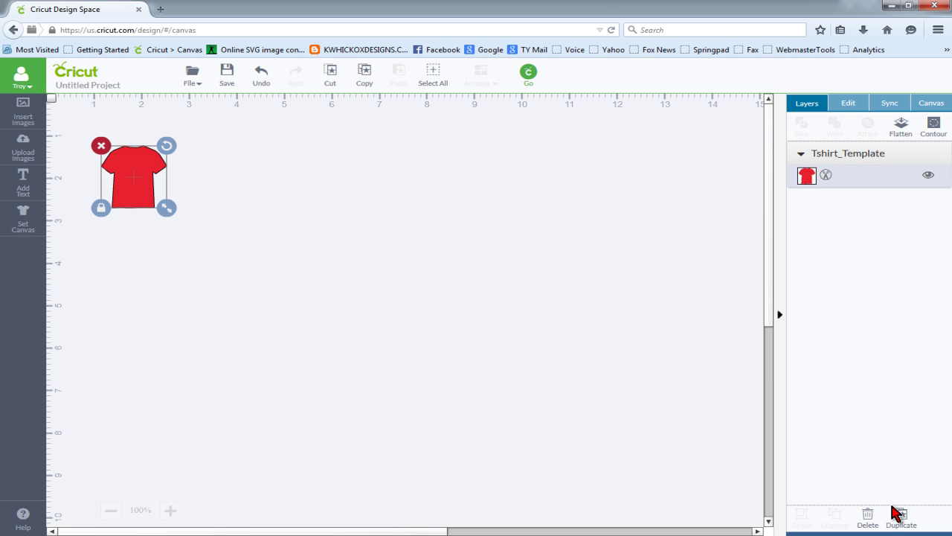
pyautogui.click(899, 516)
pyautogui.moveTo(190, 177); pyautogui.dragTo(241, 163)
pyautogui.click(826, 177)
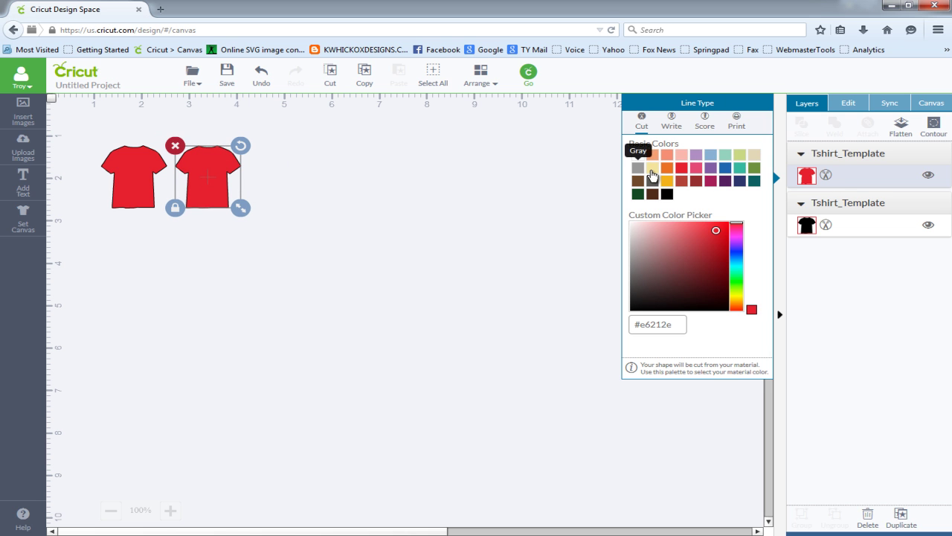
pyautogui.click(652, 168)
pyautogui.click(305, 249)
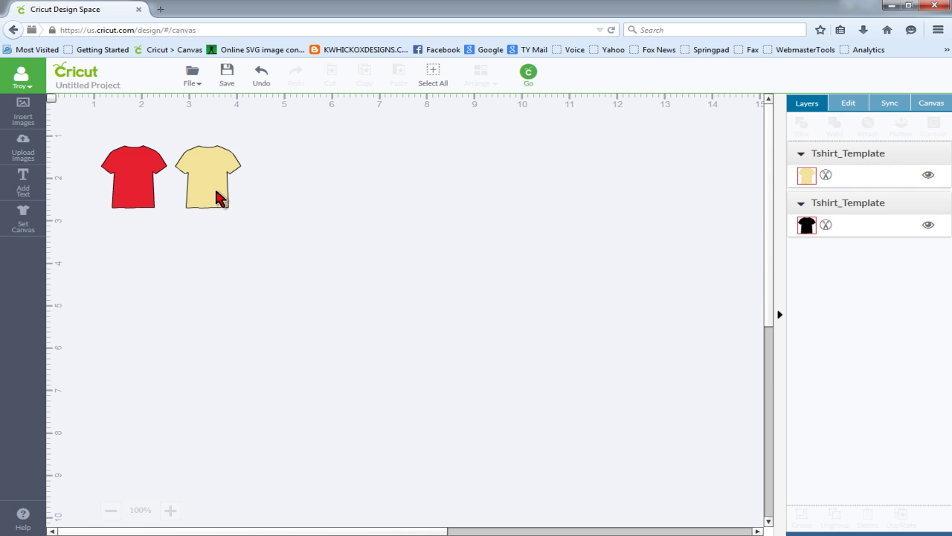
# Duplicate the yellow T-shirt, place the copy to its right and color the copy light blue.
pyautogui.click(218, 195)
pyautogui.click(895, 523)
pyautogui.moveTo(212, 190); pyautogui.dragTo(289, 191)
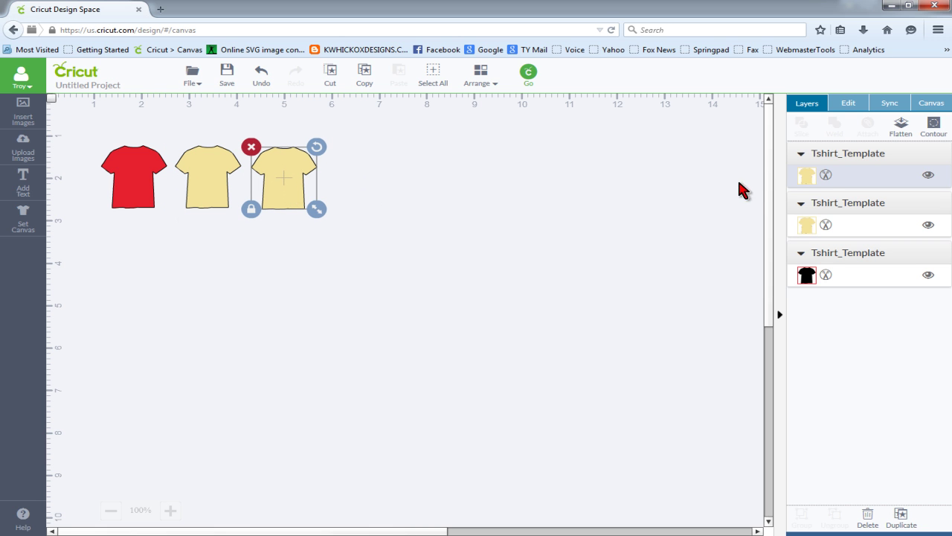
pyautogui.click(824, 176)
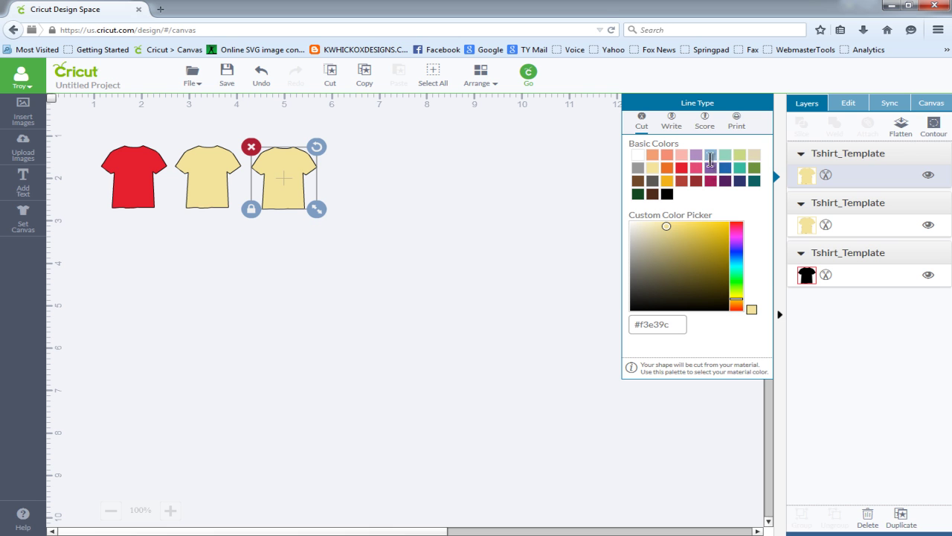
pyautogui.click(714, 160)
pyautogui.click(388, 308)
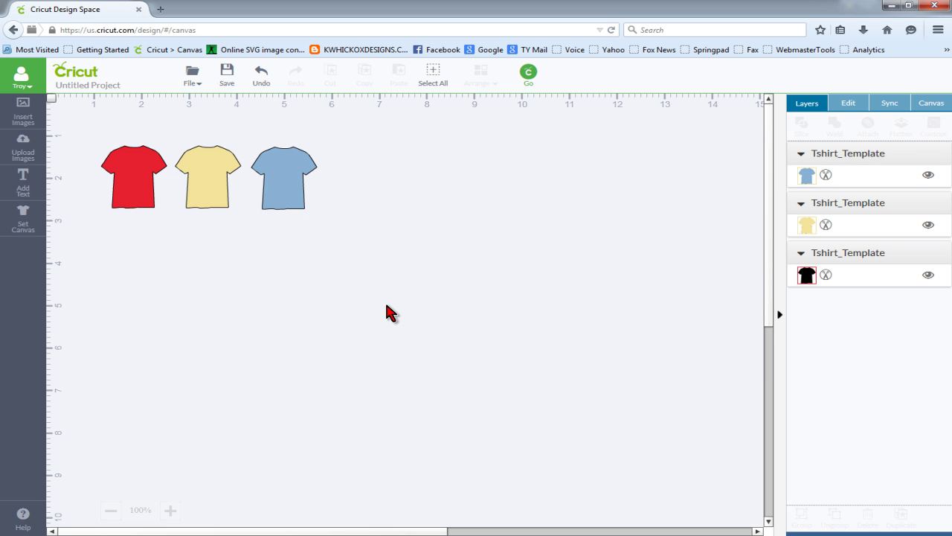
# Add the text labels Red, Yellow and Blue beneath the matching T-shirts.
pyautogui.click(23, 184)
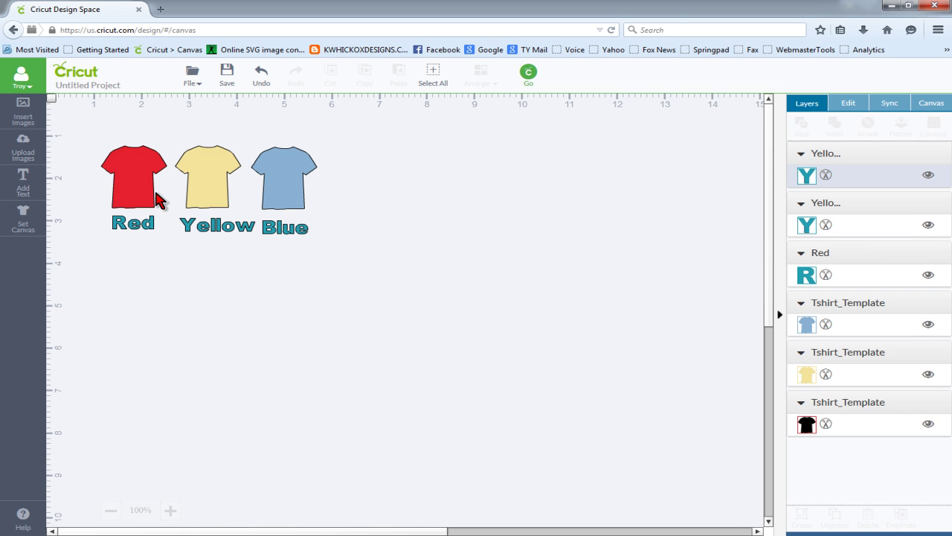
# Show the canvas grid and move the red T-shirt up and left to about 0.5 in from the canvas's top edge.
pyautogui.click(154, 196)
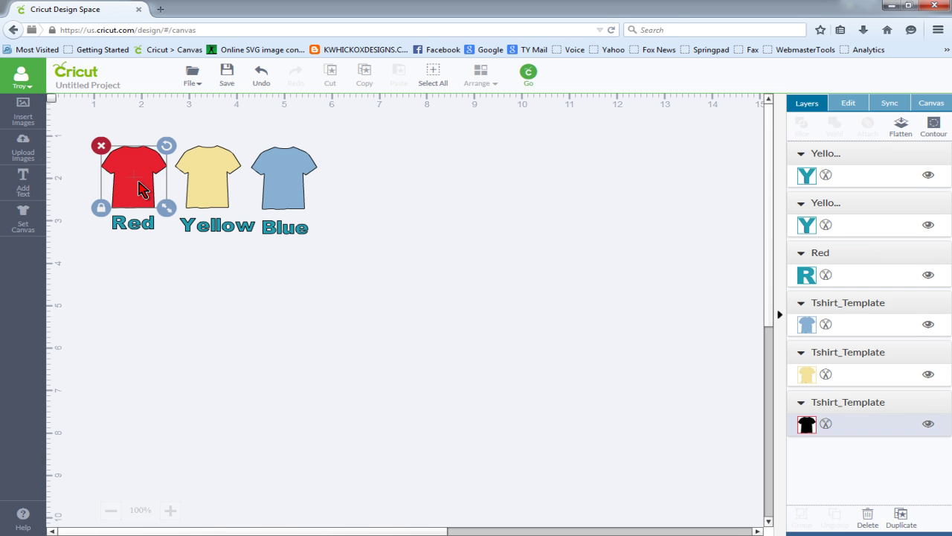
pyautogui.moveTo(127, 200); pyautogui.dragTo(108, 182)
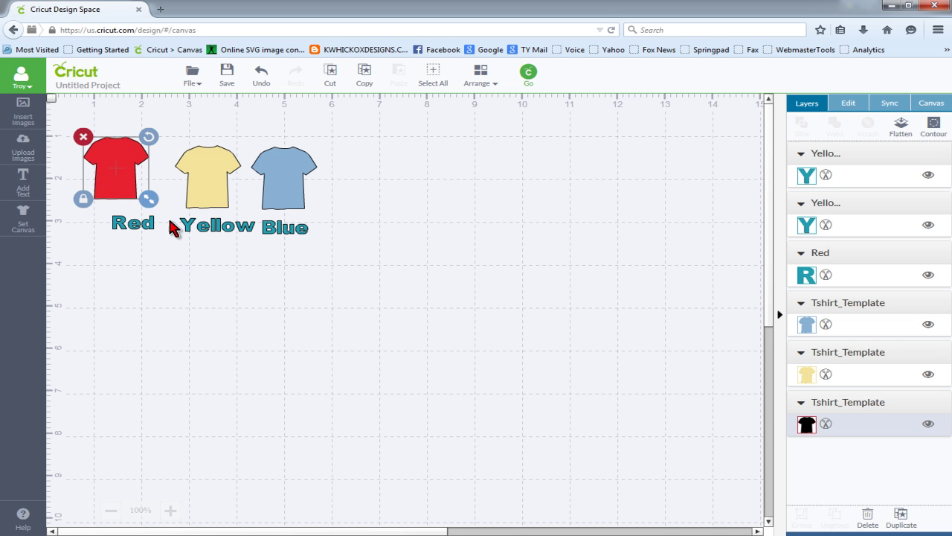
pyautogui.press('Up')
pyautogui.press('Up')
pyautogui.press('Up')
pyautogui.press('Up')
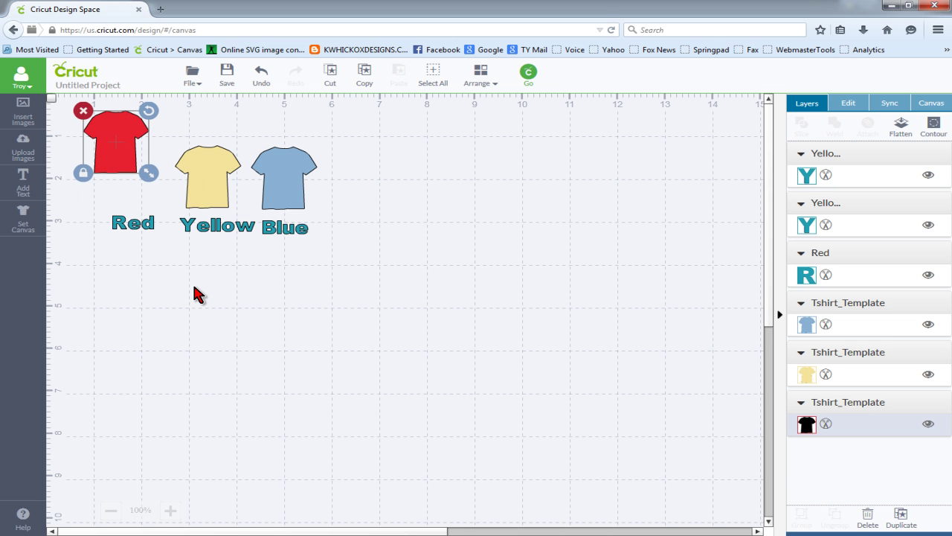
pyautogui.click(206, 271)
# Move the yellow T-shirt up level with the red one and shift it until its left edge is about 2.8 in across.
pyautogui.click(221, 197)
pyautogui.press('Up')
pyautogui.press('Up')
pyautogui.press('Up')
pyautogui.press('Up')
pyautogui.press('Up')
pyautogui.press('Up')
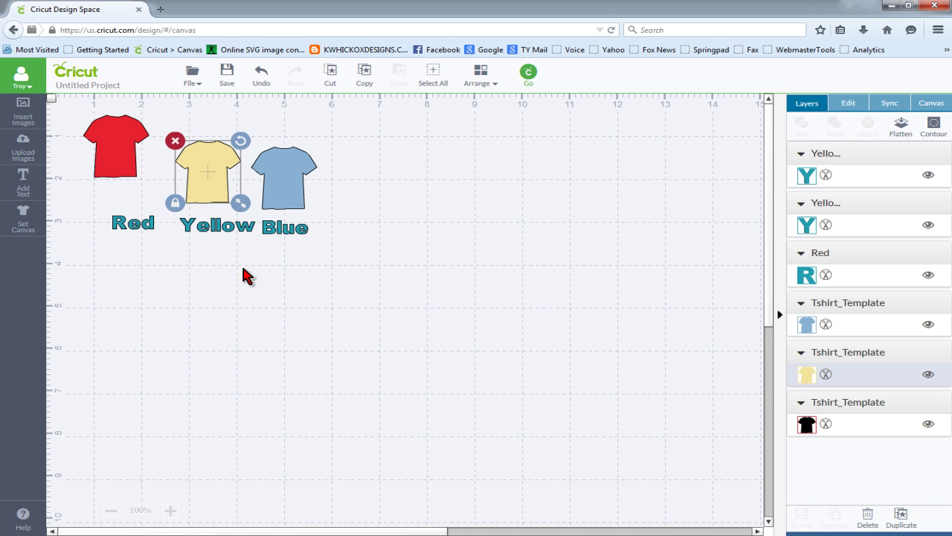
pyautogui.press('Up')
pyautogui.press('Left')
pyautogui.press('Left')
pyautogui.press('Left')
pyautogui.press('Left')
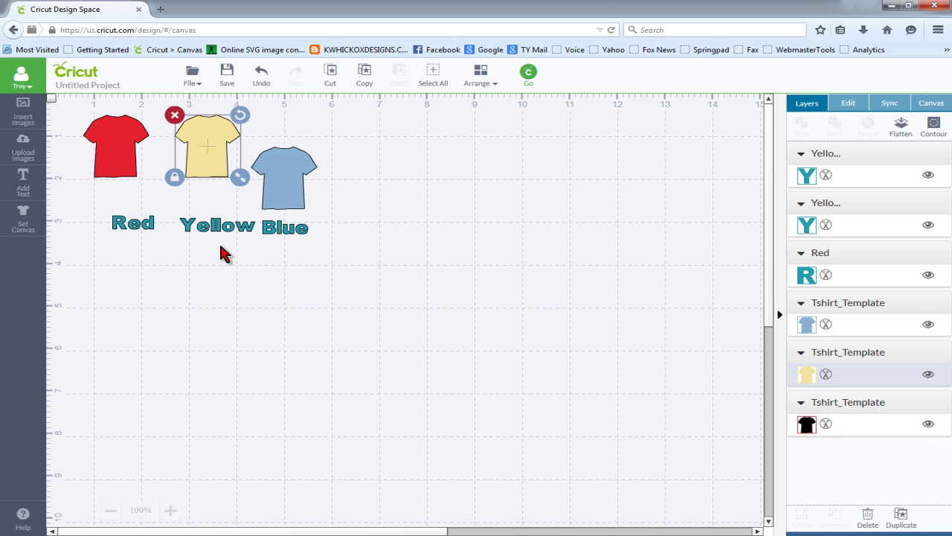
pyautogui.press('Right')
pyautogui.press('Right')
pyautogui.press('Right')
pyautogui.press('Right')
pyautogui.press('Right')
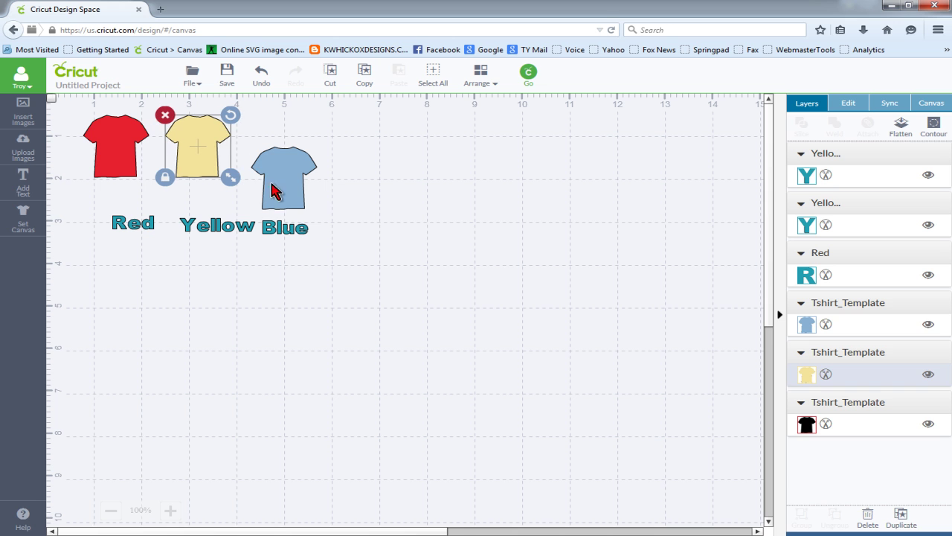
# Move the blue T-shirt up level with the others and right to X 4.6 in, Y 0.5 in.
pyautogui.click(283, 195)
pyautogui.press('Up')
pyautogui.press('Up')
pyautogui.press('Up')
pyautogui.press('Up')
pyautogui.press('Up')
pyautogui.press('Up')
pyautogui.press('Up')
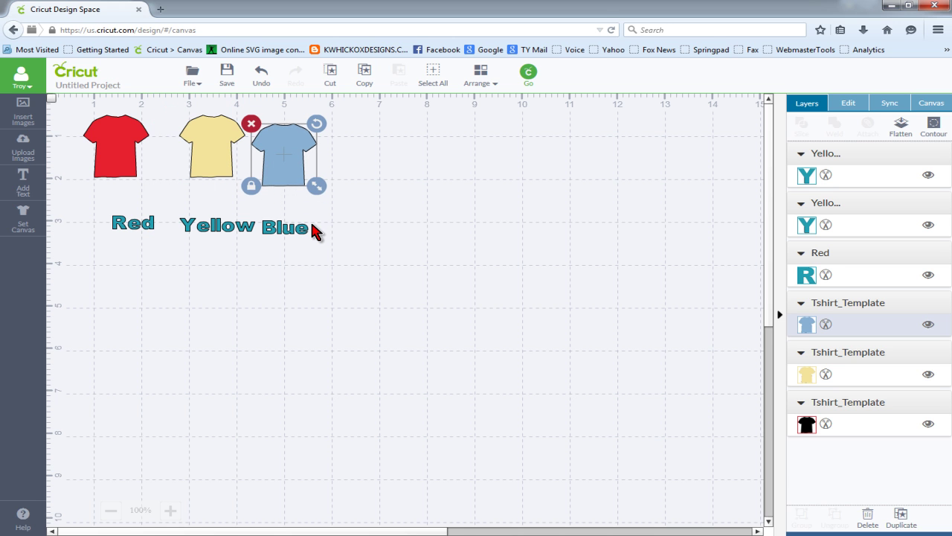
pyautogui.press('Right')
pyautogui.press('Right')
pyautogui.press('Right')
pyautogui.press('Right')
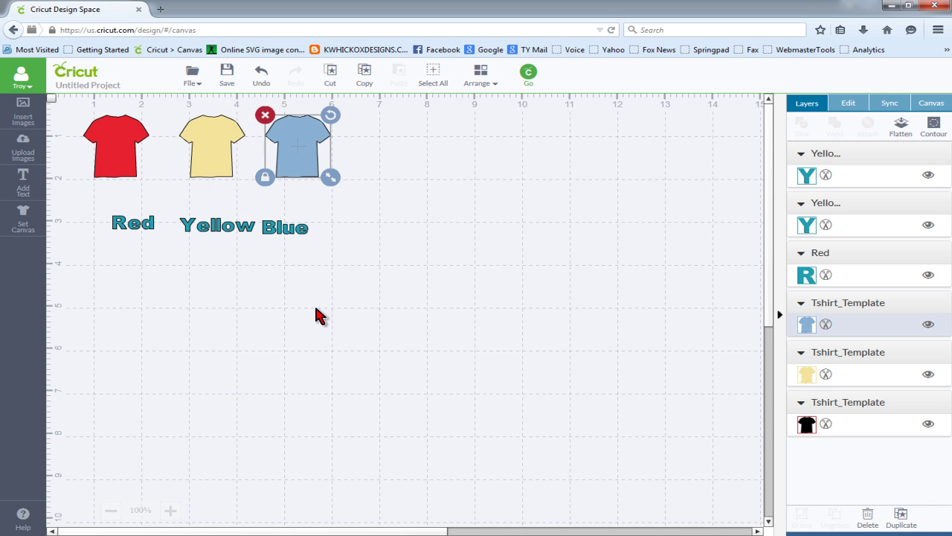
pyautogui.click(315, 315)
# Align the Red, Yellow and Blue labels in a row directly beneath their T-shirts and hide the canvas grid.
pyautogui.click(848, 103)
pyautogui.click(290, 145)
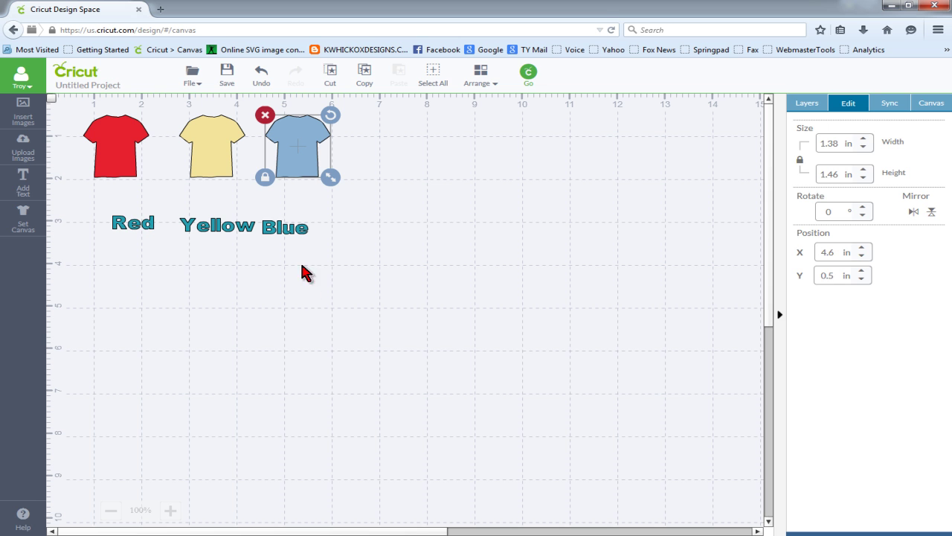
pyautogui.moveTo(125, 209); pyautogui.dragTo(111, 183)
pyautogui.click(212, 226)
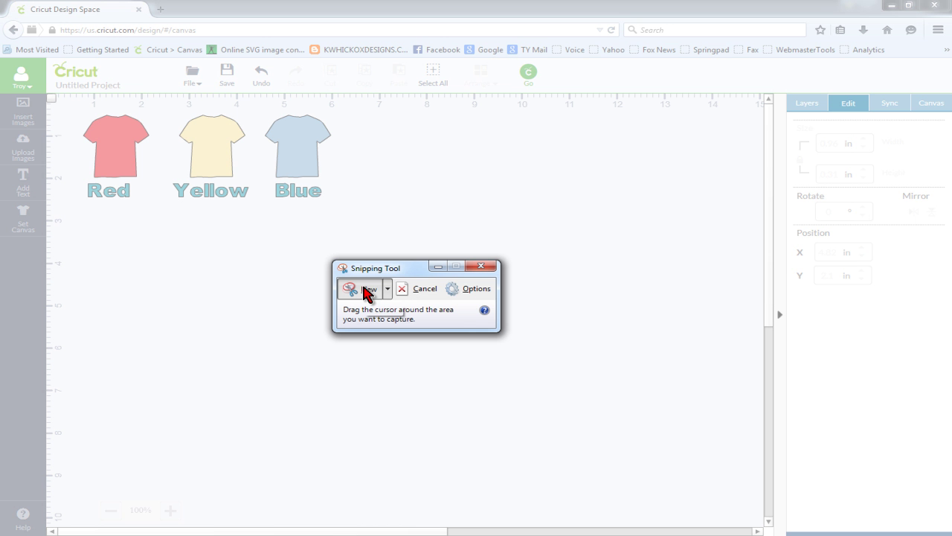
# Capture the area containing the three T-shirts and their color labels with the Snipping Tool.
pyautogui.press('Escape')
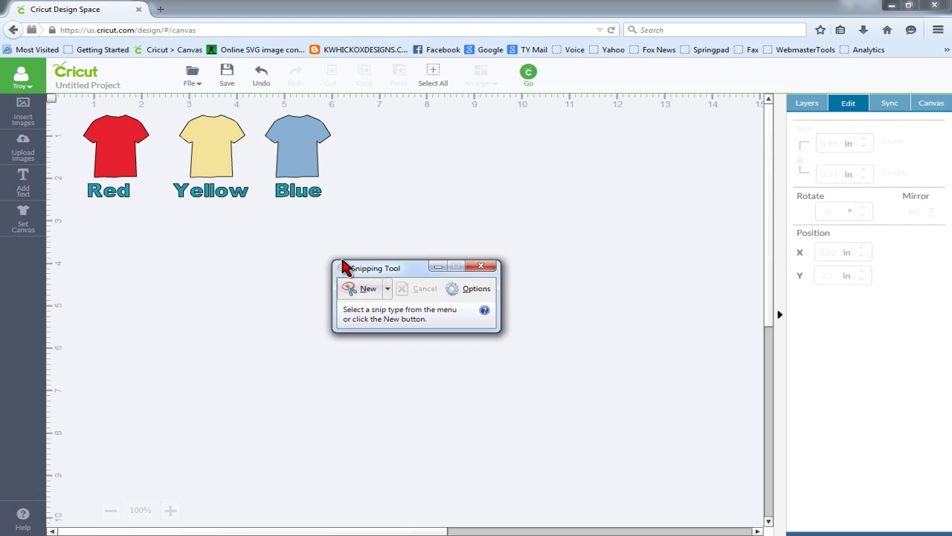
pyautogui.hotkey('ctrl', 'n')
pyautogui.moveTo(62, 111); pyautogui.dragTo(354, 221)
# Save the snip as the JPEG file Capture.JPG in the color chart folder, check the saved picture and close its viewer.
pyautogui.click(15, 24)
pyautogui.click(40, 55)
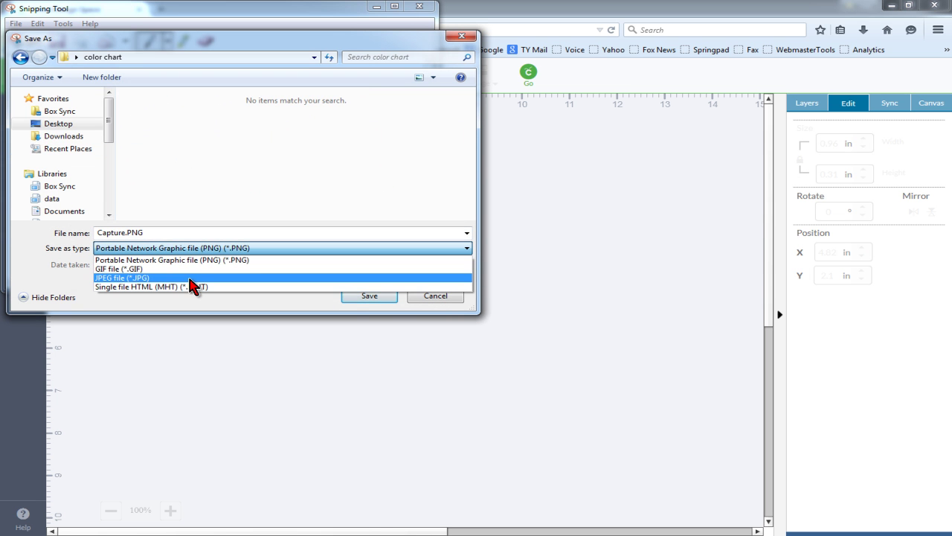
pyautogui.click(192, 285)
pyautogui.click(387, 298)
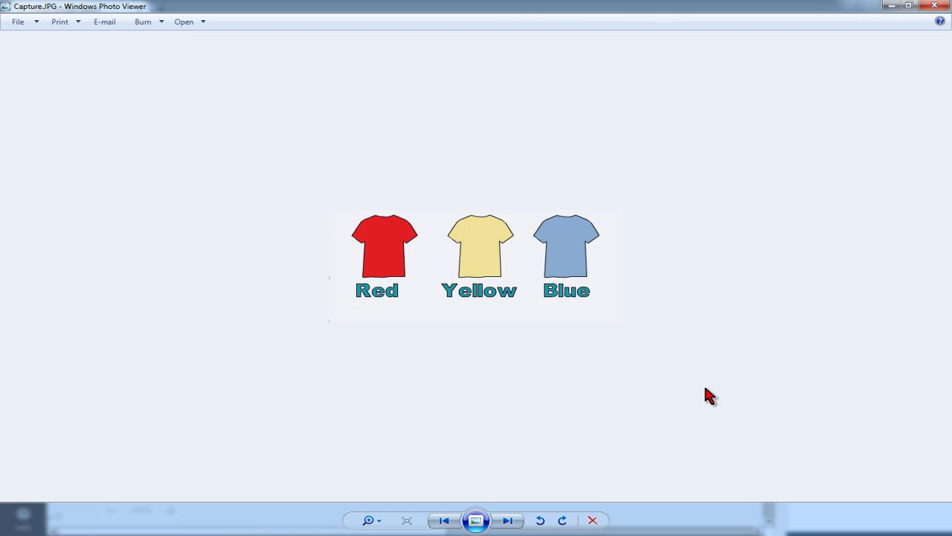
pyautogui.click(941, 9)
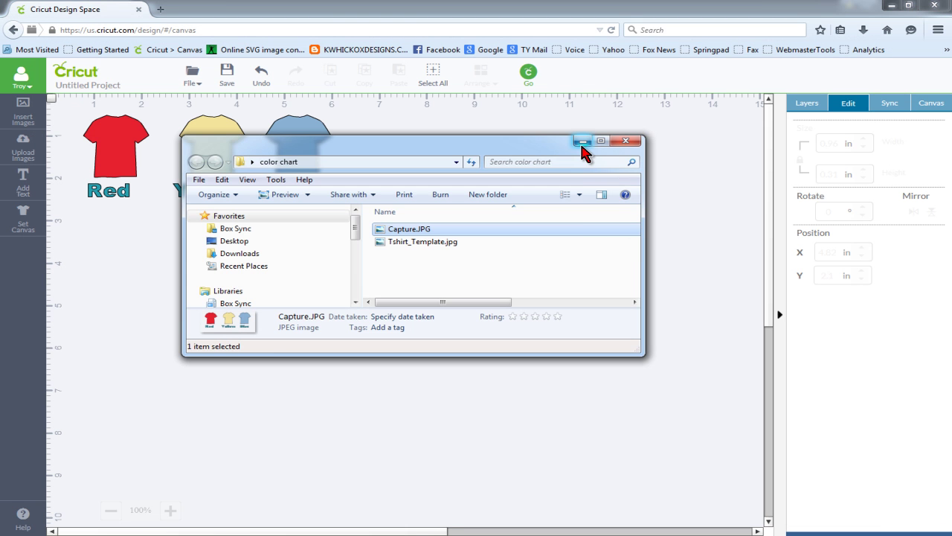
# Minimize the color chart folder and recolor the yellow T-shirt layer with a purer yellow from the Custom Color Picker.
pyautogui.click(587, 142)
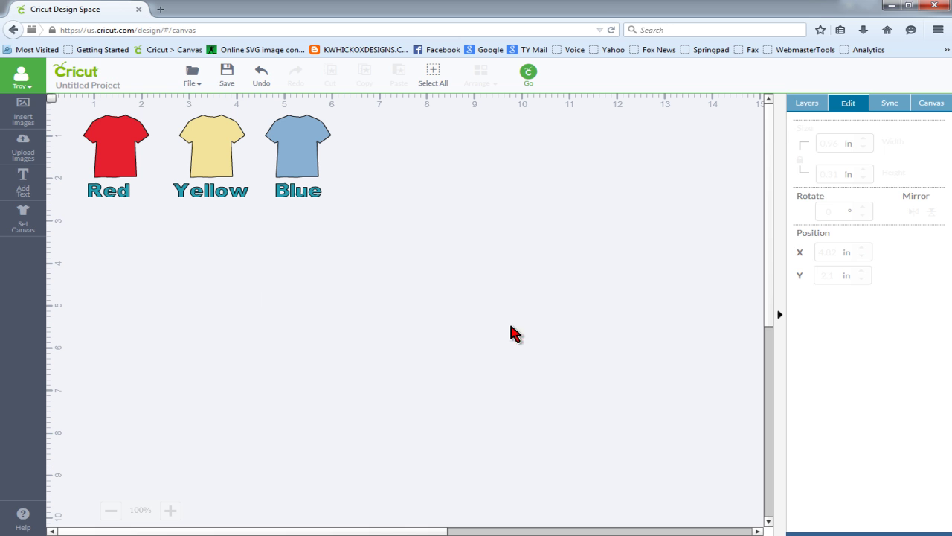
pyautogui.click(800, 106)
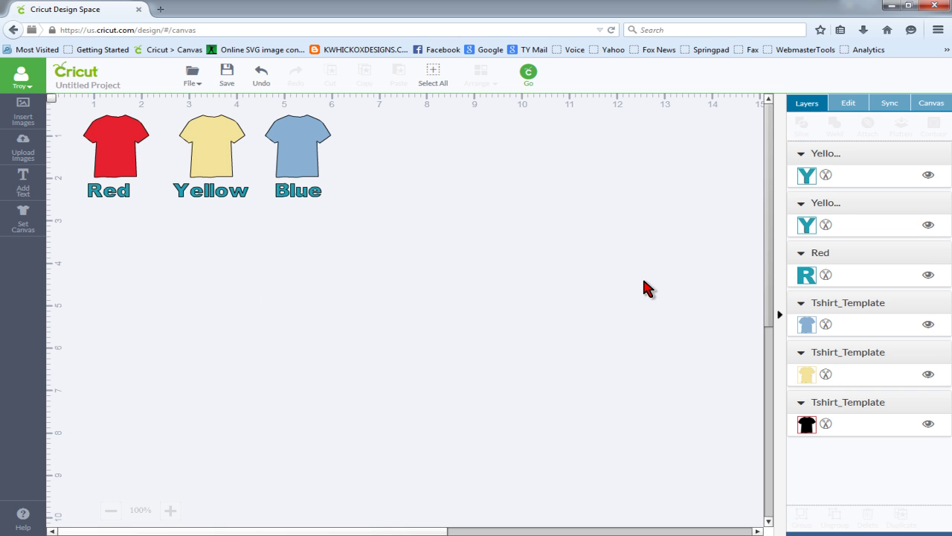
pyautogui.click(825, 374)
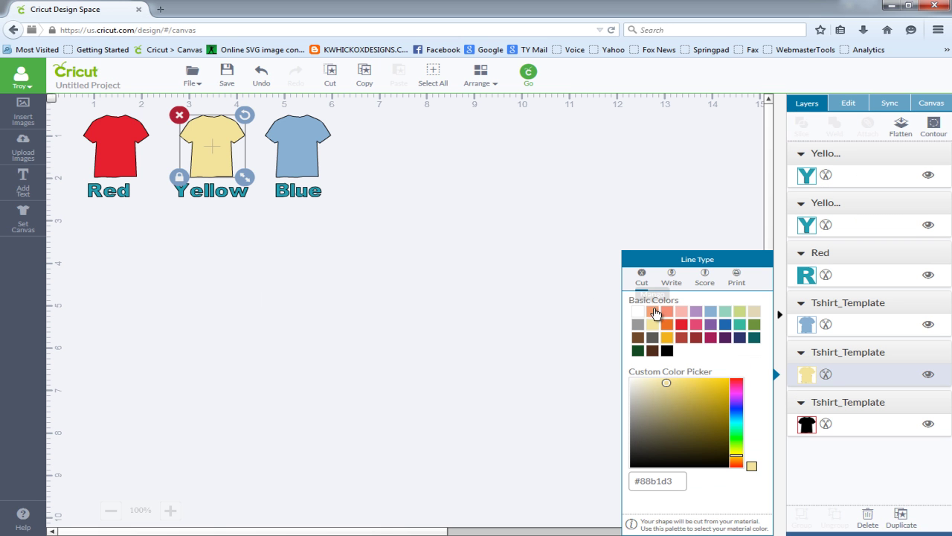
pyautogui.click(737, 453)
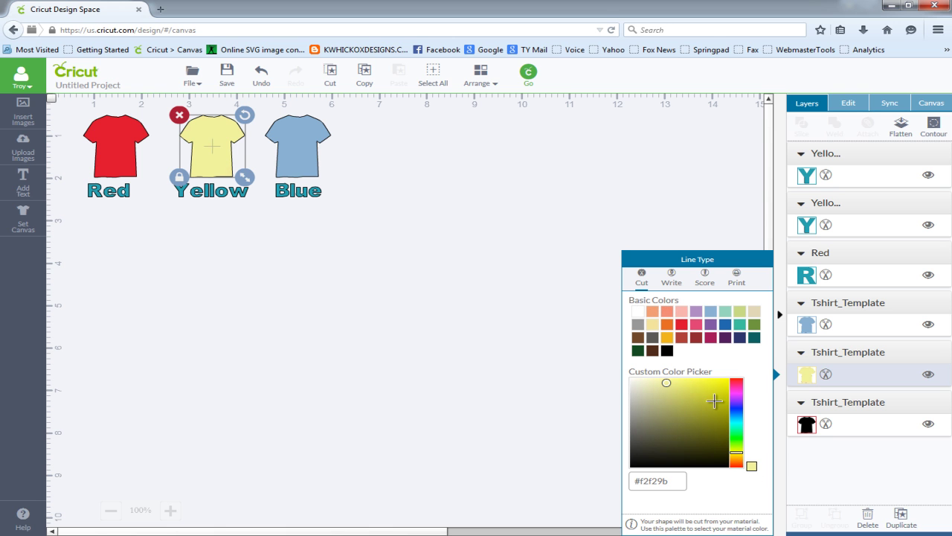
pyautogui.moveTo(695, 383); pyautogui.dragTo(707, 381)
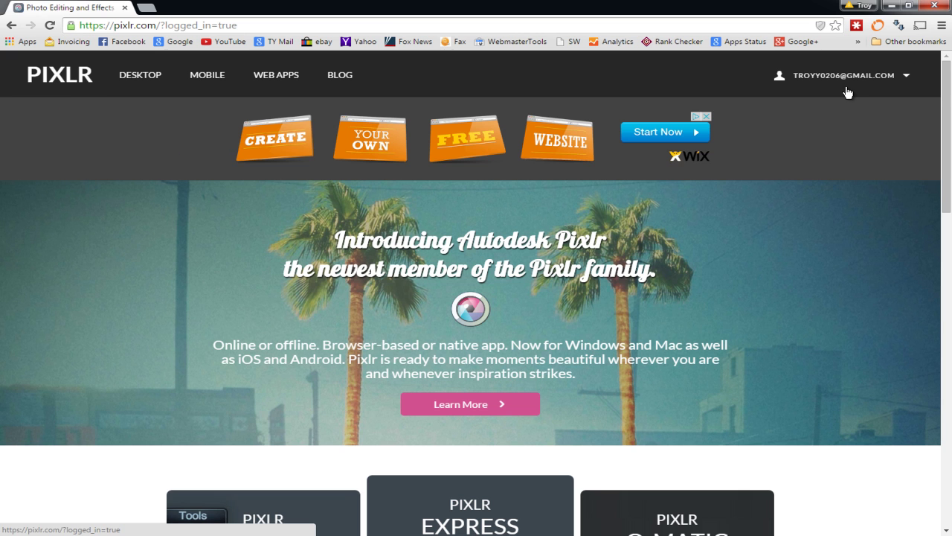
# Switch to the Pixlr website, launch Pixlr Editor and create a blank image with the 1024 x 768 preset.
pyautogui.scroll(-2, 776, 238)
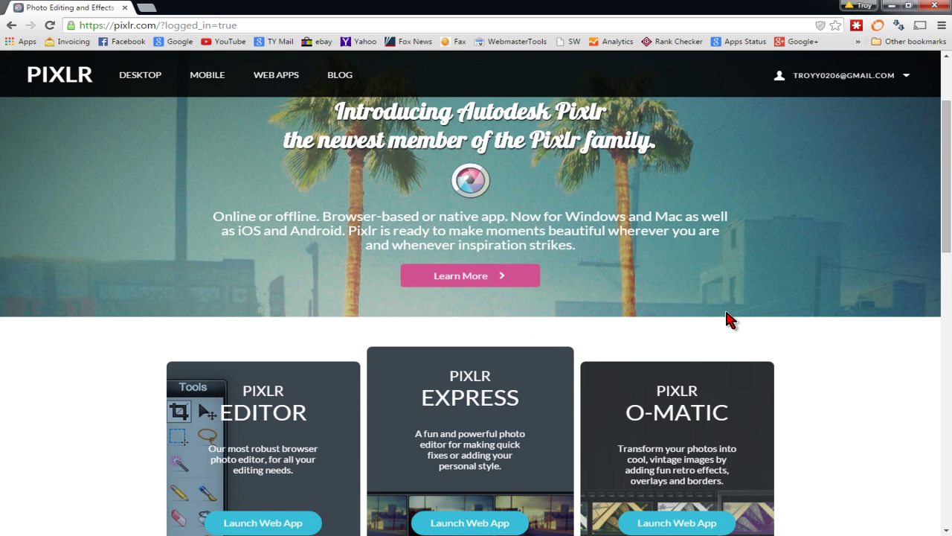
pyautogui.click(263, 522)
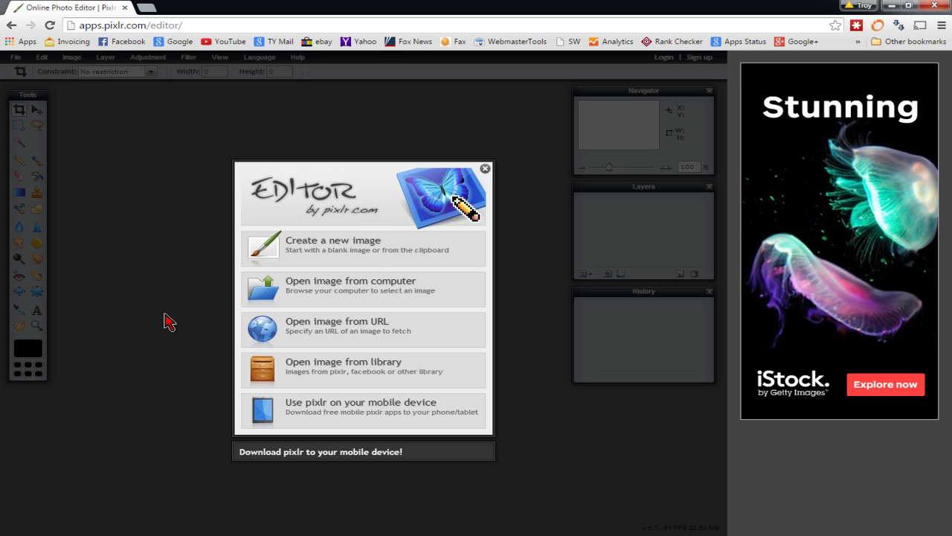
pyautogui.click(363, 255)
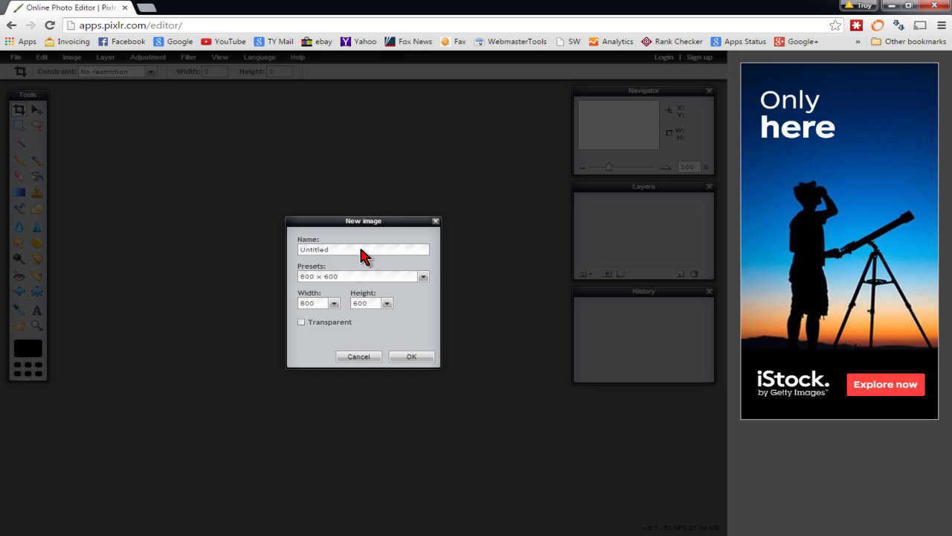
pyautogui.click(423, 277)
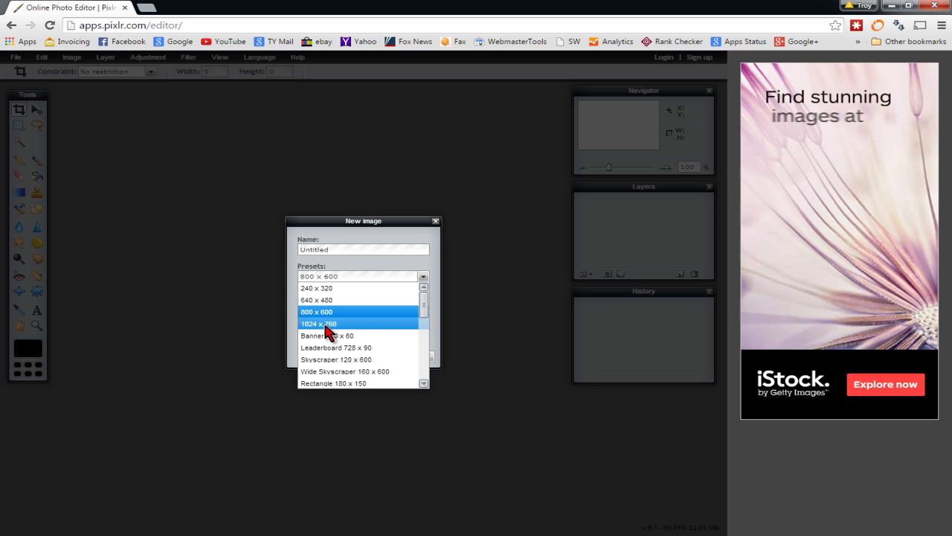
pyautogui.click(350, 327)
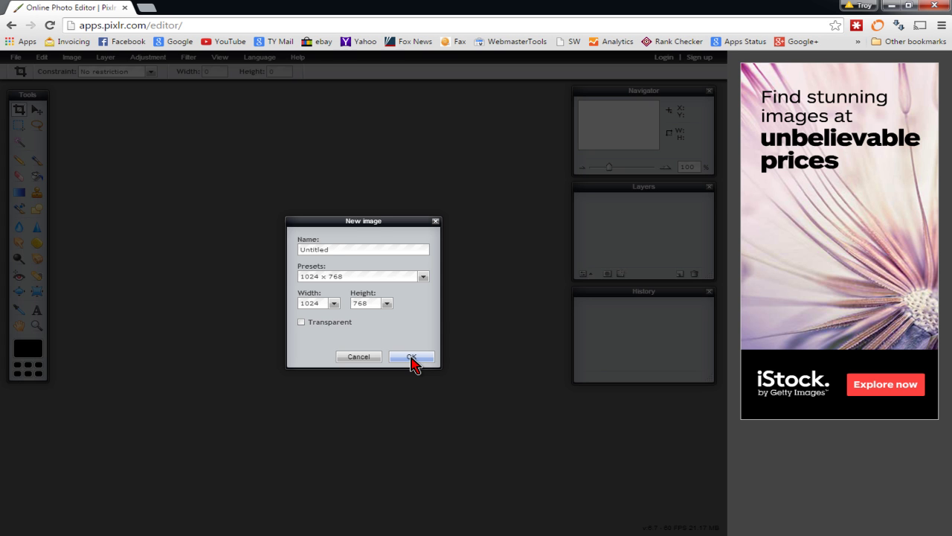
pyautogui.click(412, 356)
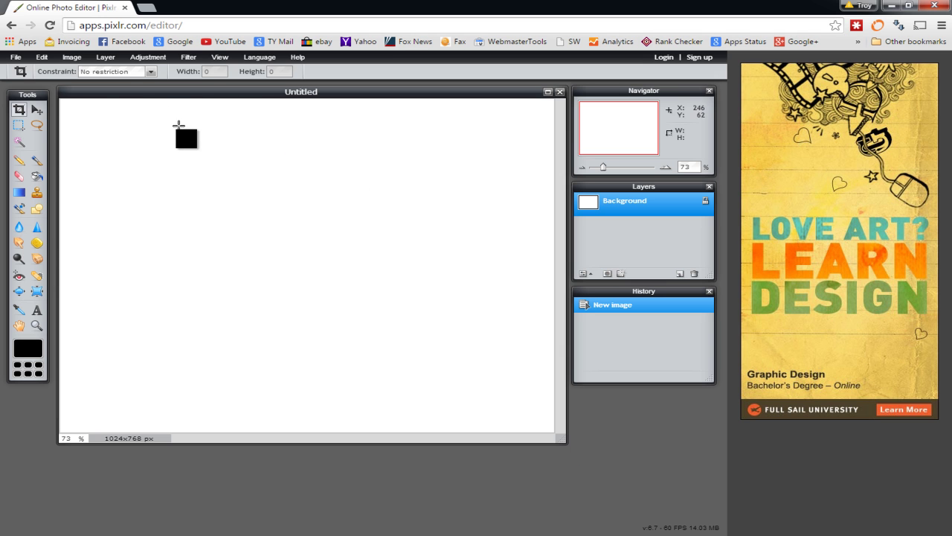
# Open Tshirt_Template.jpg from the color chart folder and place its window over the blank image, clear of the Layers palette.
pyautogui.click(15, 58)
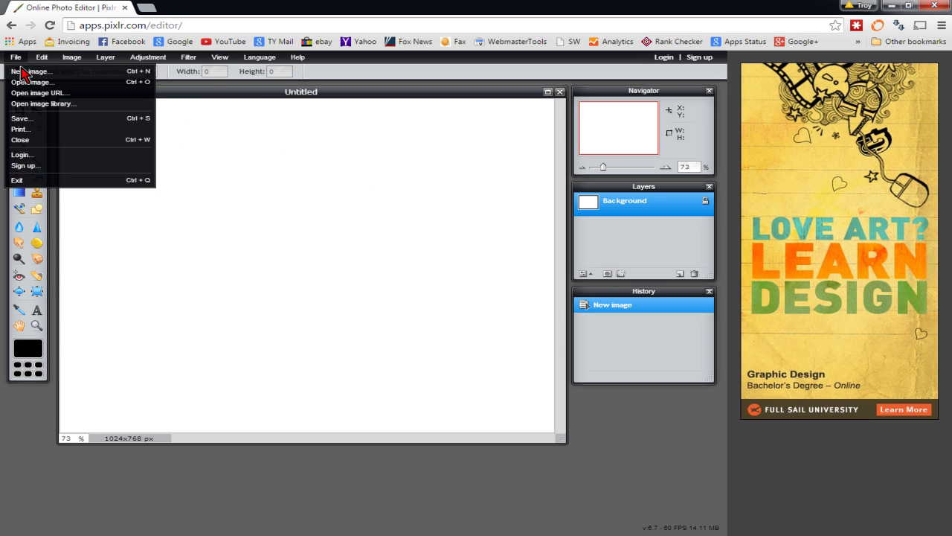
pyautogui.click(30, 82)
pyautogui.click(221, 91)
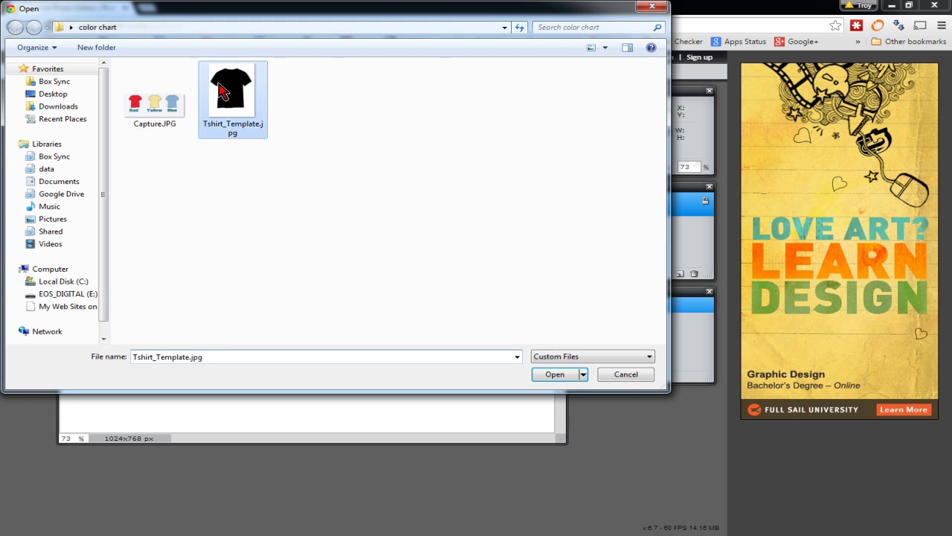
pyautogui.doubleClick(221, 91)
pyautogui.moveTo(330, 115); pyautogui.dragTo(562, 113)
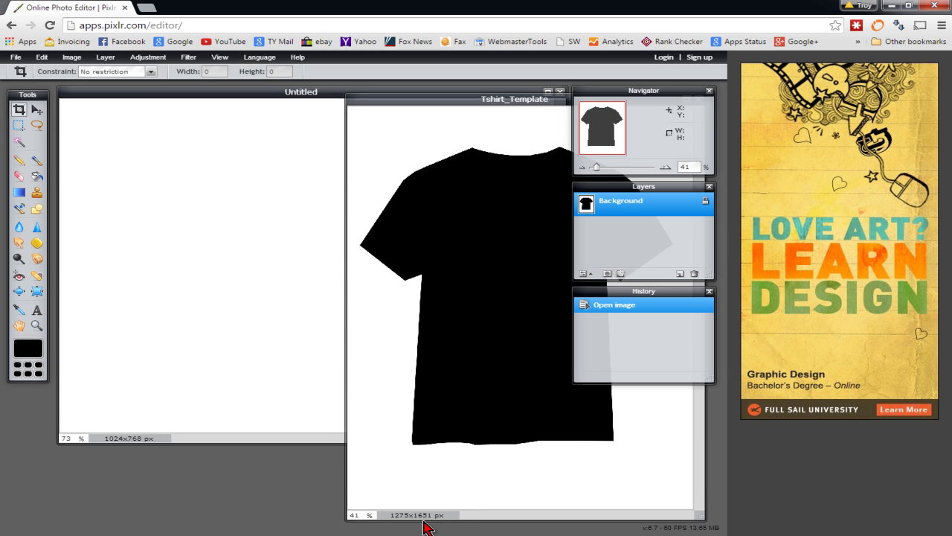
pyautogui.moveTo(505, 100); pyautogui.dragTo(354, 102)
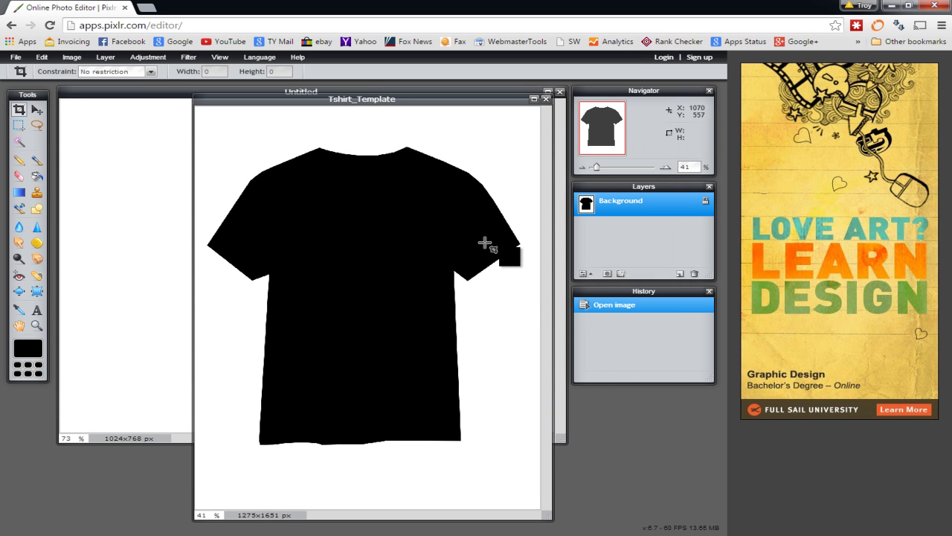
# Unlock the Background layer of the T-shirt template and leave it visible.
pyautogui.doubleClick(706, 204)
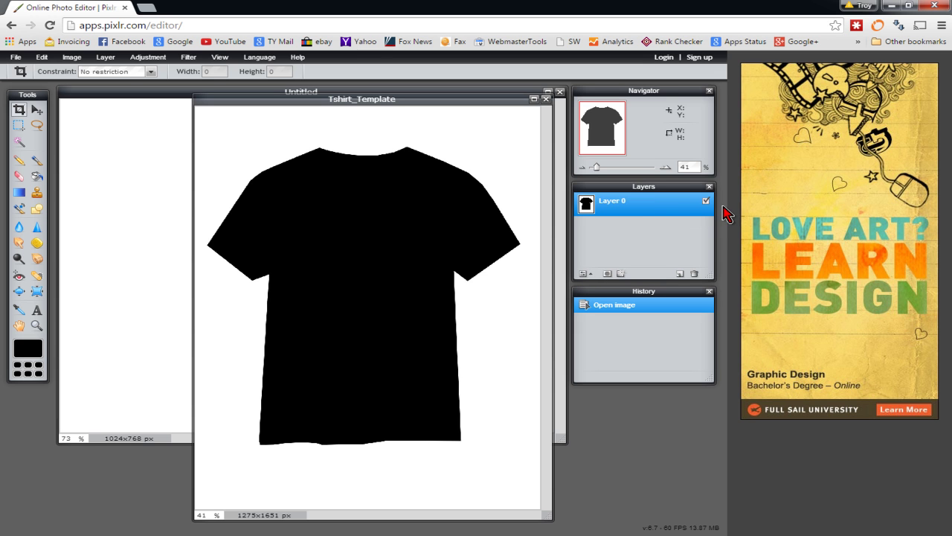
pyautogui.click(706, 202)
pyautogui.click(706, 202)
# Select the white background around the shirt with the Wand tool at tolerance 115 without anti-alias, delete it and clear the selection.
pyautogui.click(20, 142)
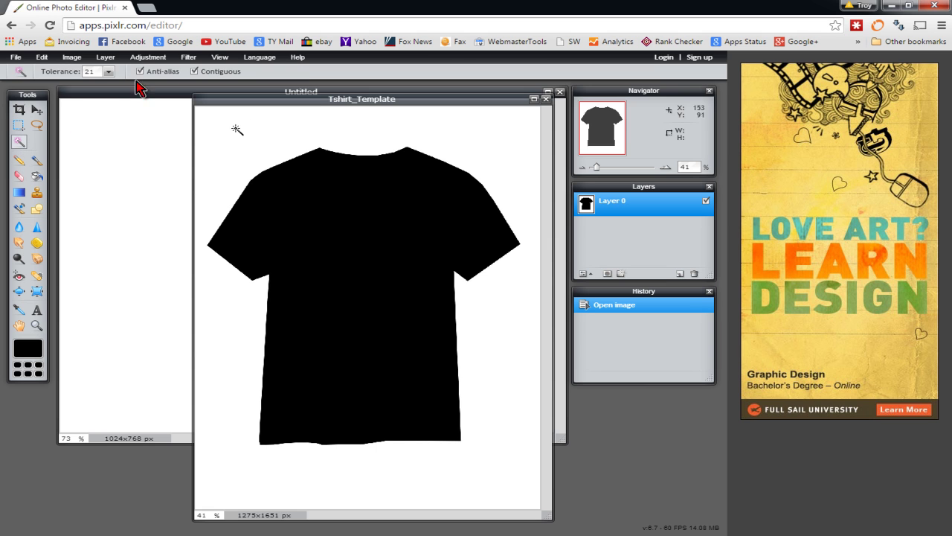
pyautogui.click(109, 71)
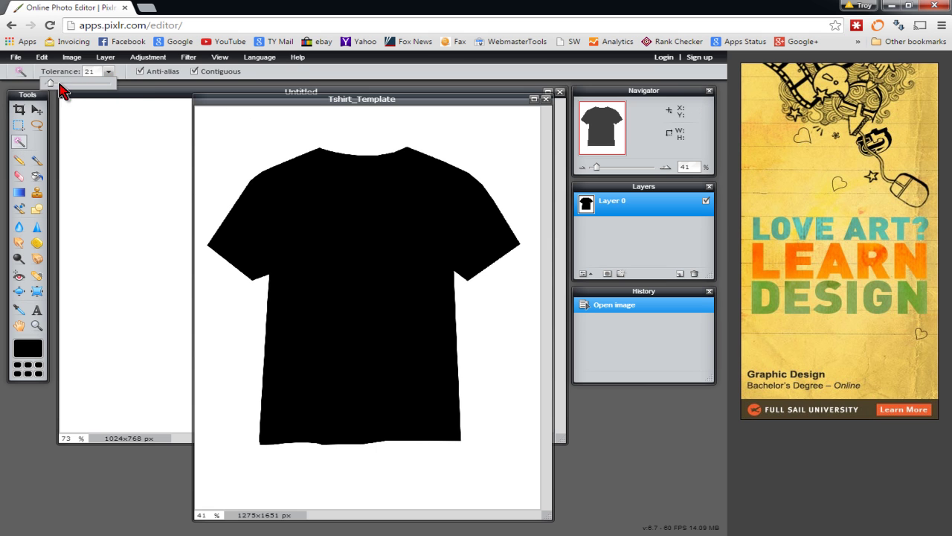
pyautogui.moveTo(52, 87); pyautogui.dragTo(77, 93)
pyautogui.click(140, 71)
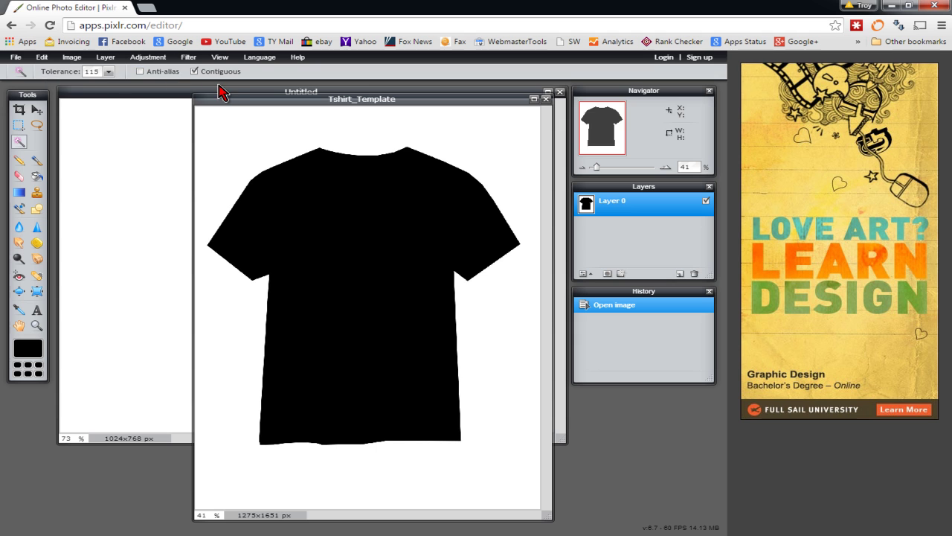
pyautogui.click(227, 145)
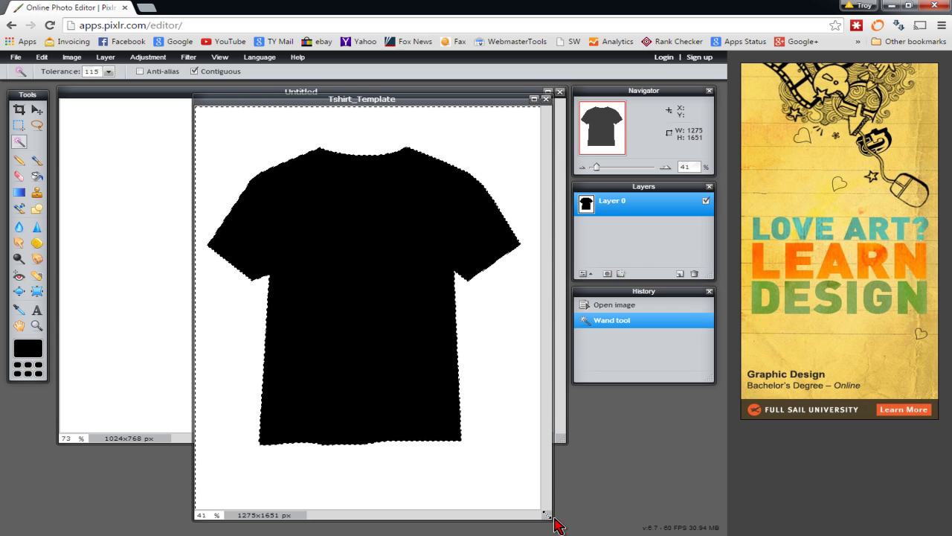
pyautogui.moveTo(551, 517); pyautogui.dragTo(585, 528)
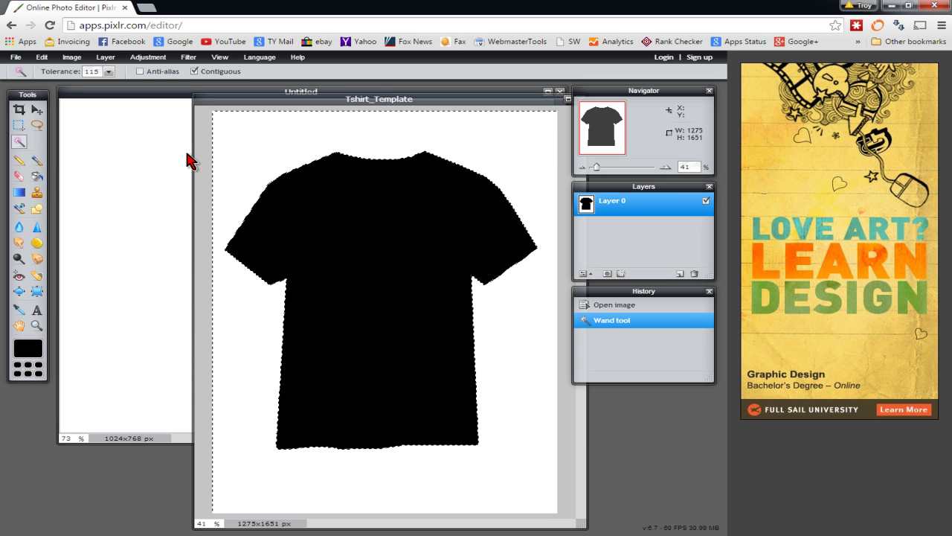
pyautogui.press('Delete')
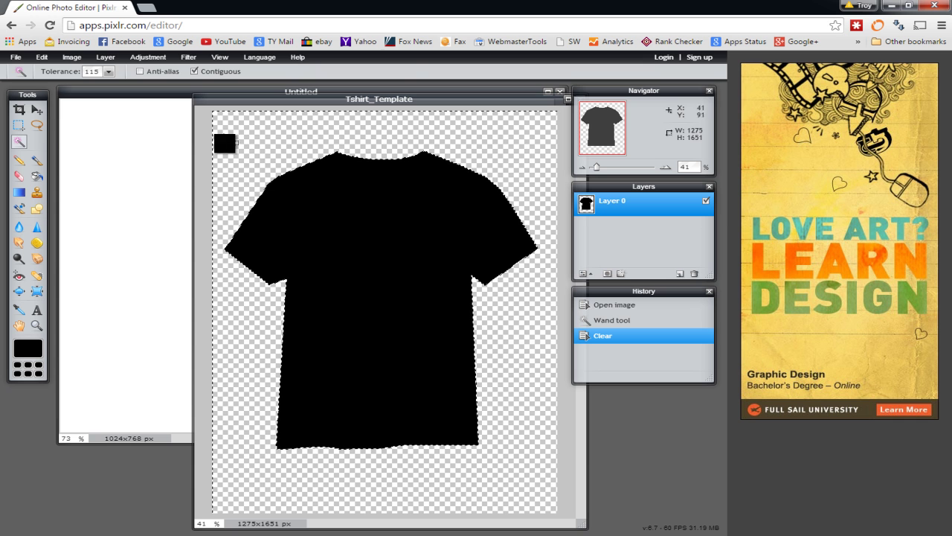
pyautogui.click(18, 125)
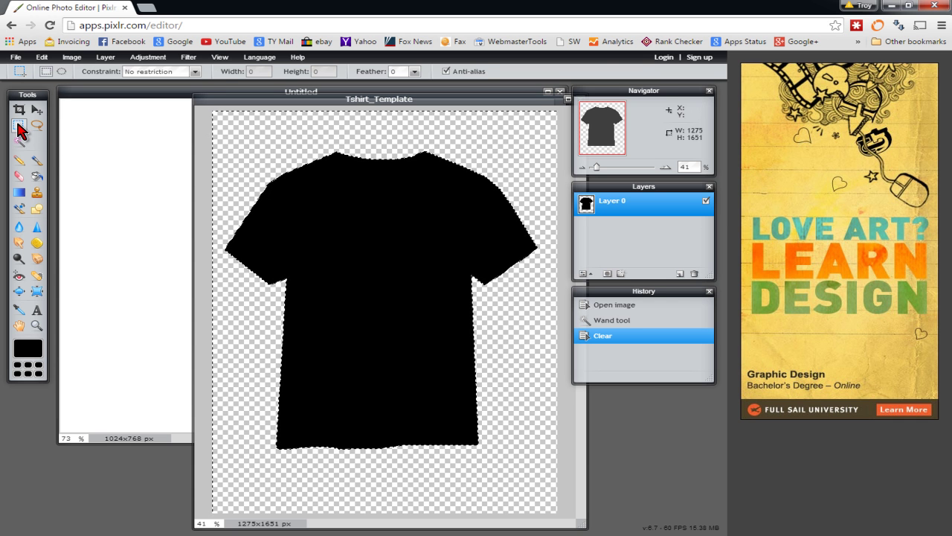
pyautogui.click(18, 142)
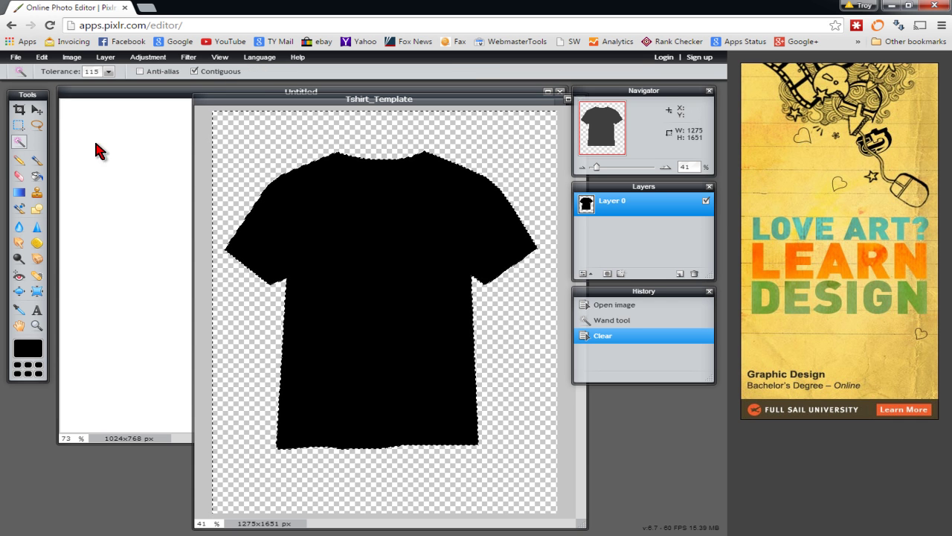
pyautogui.click(208, 128)
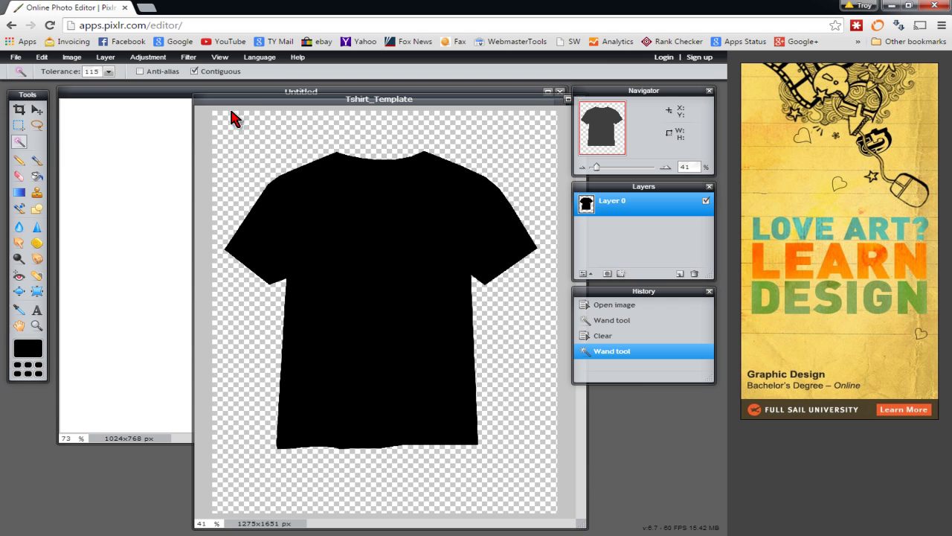
# Resize the T-shirt template image to a width of 200 pixels with constrained proportions.
pyautogui.click(73, 59)
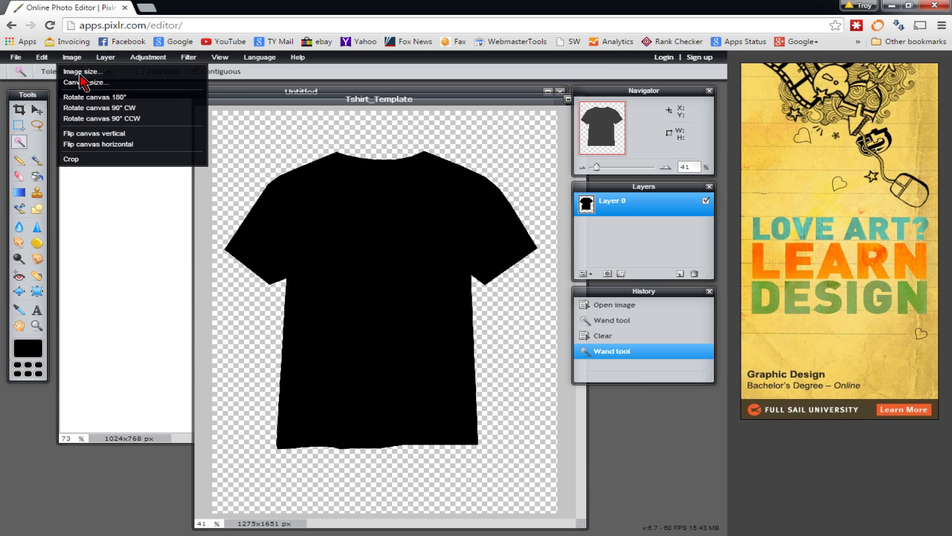
pyautogui.click(82, 75)
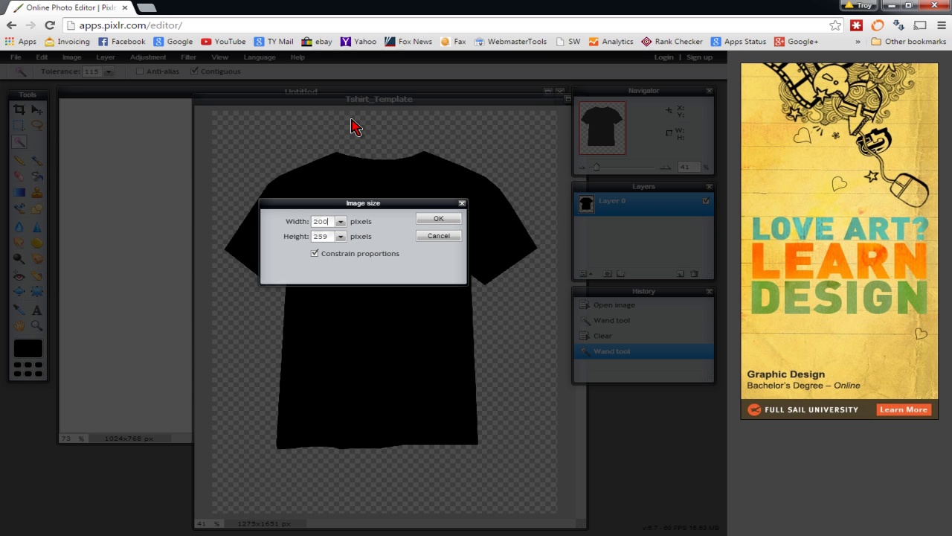
pyautogui.press('Return')
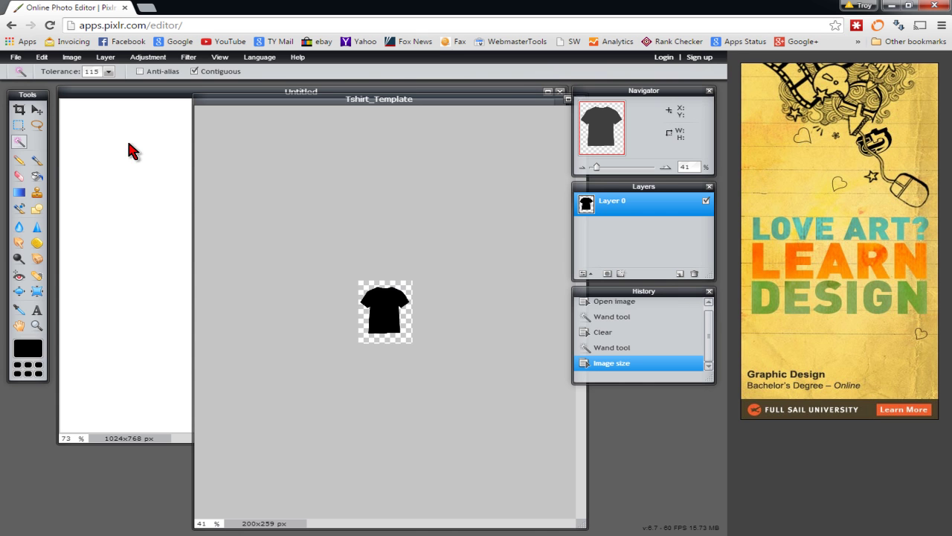
# Copy the resized shirt into the Untitled image as a new layer and move it to the canvas's upper-left corner.
pyautogui.click(18, 125)
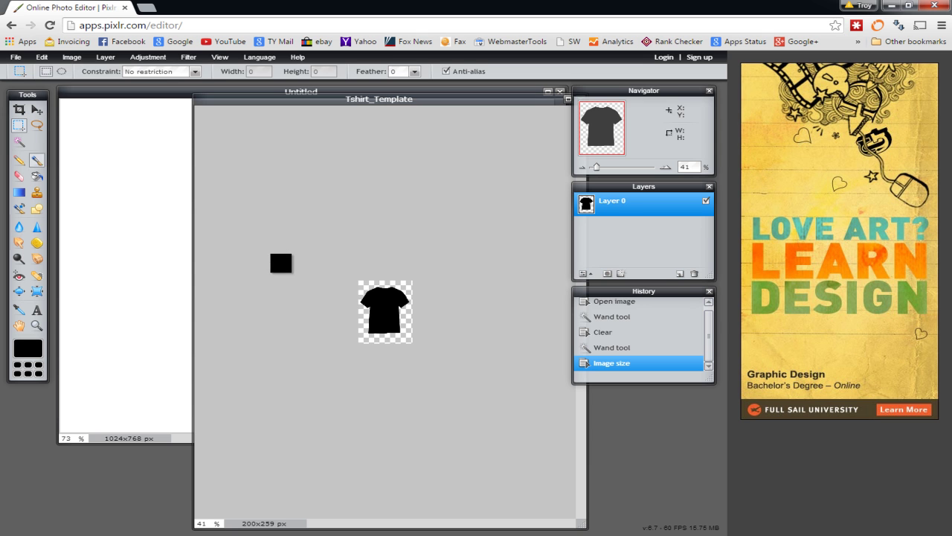
pyautogui.click(480, 386)
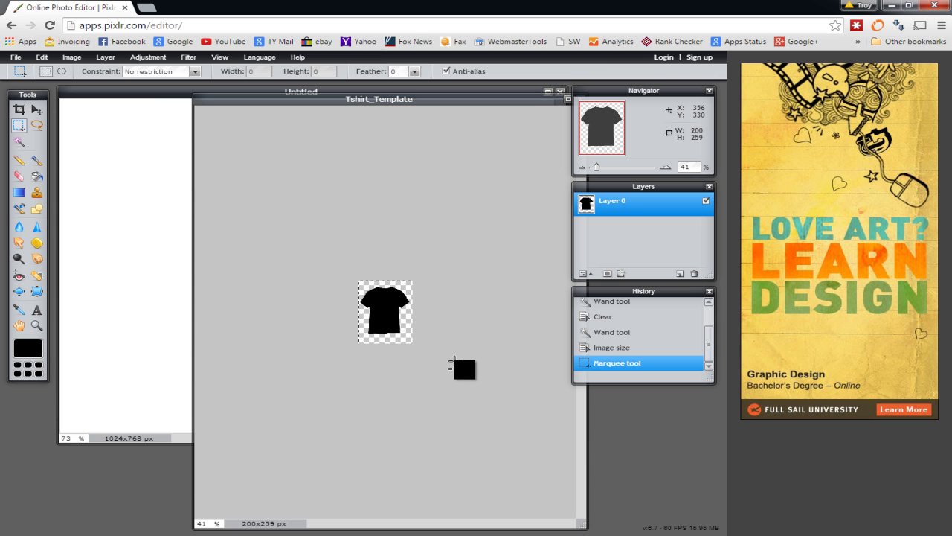
pyautogui.moveTo(150, 97); pyautogui.dragTo(185, 152)
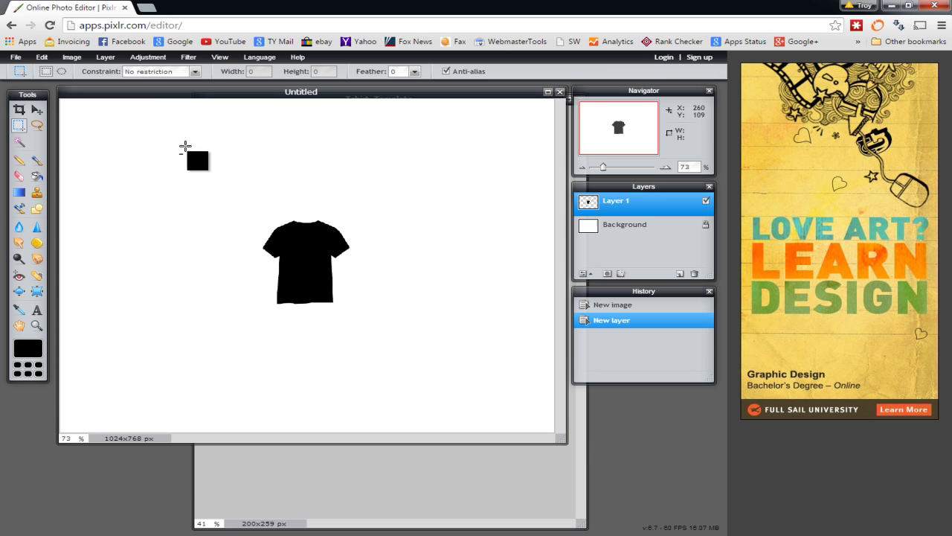
pyautogui.click(37, 110)
pyautogui.moveTo(321, 285); pyautogui.dragTo(125, 178)
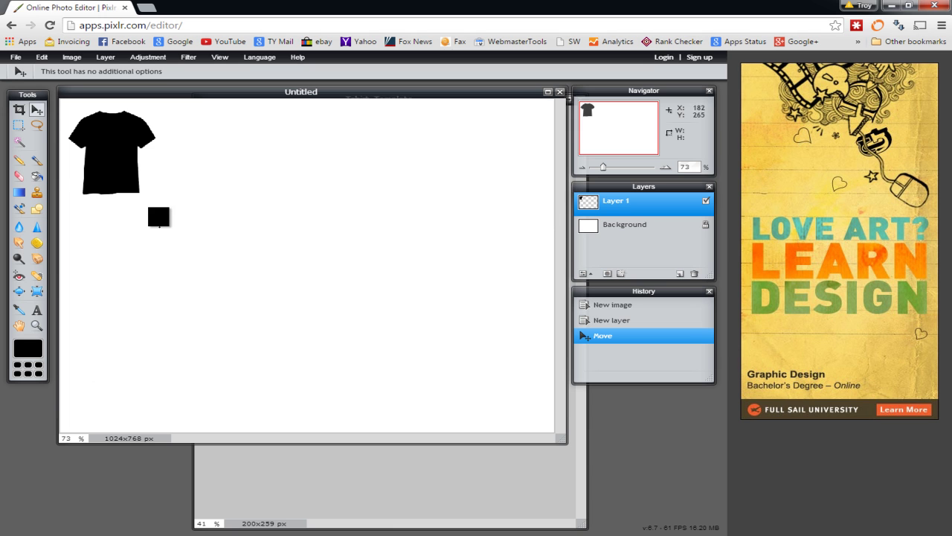
pyautogui.moveTo(112, 177); pyautogui.dragTo(117, 181)
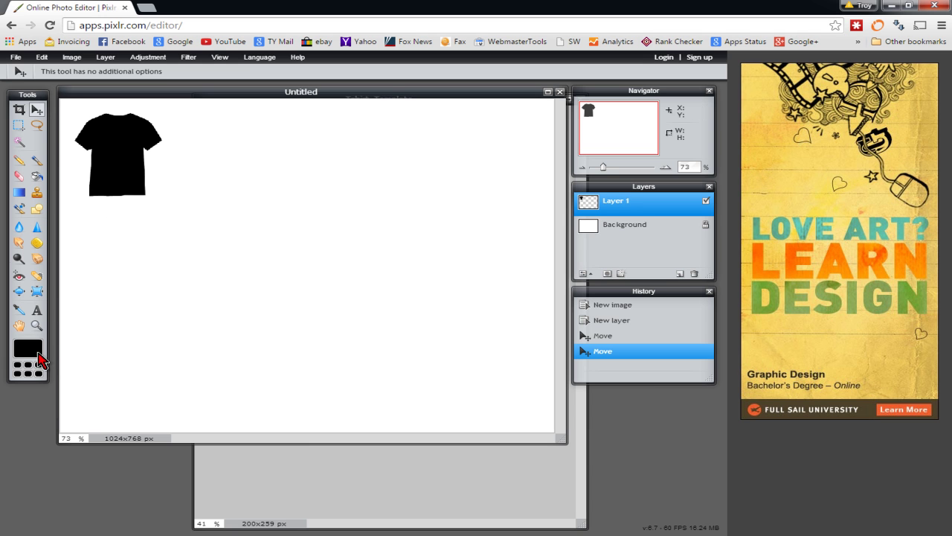
# Fill the black shirt on Layer 1 with red (ff0000) using the Paint bucket tool.
pyautogui.click(30, 355)
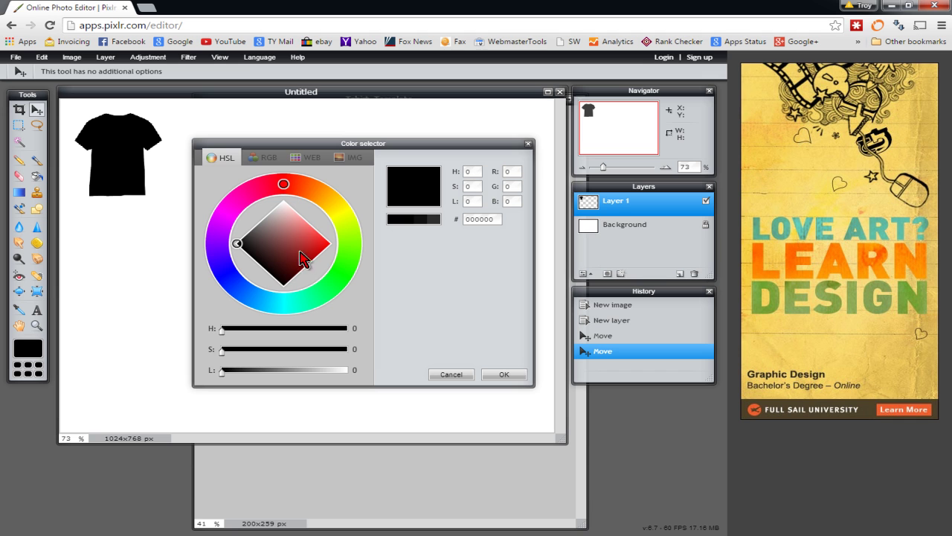
pyautogui.moveTo(326, 248); pyautogui.dragTo(334, 248)
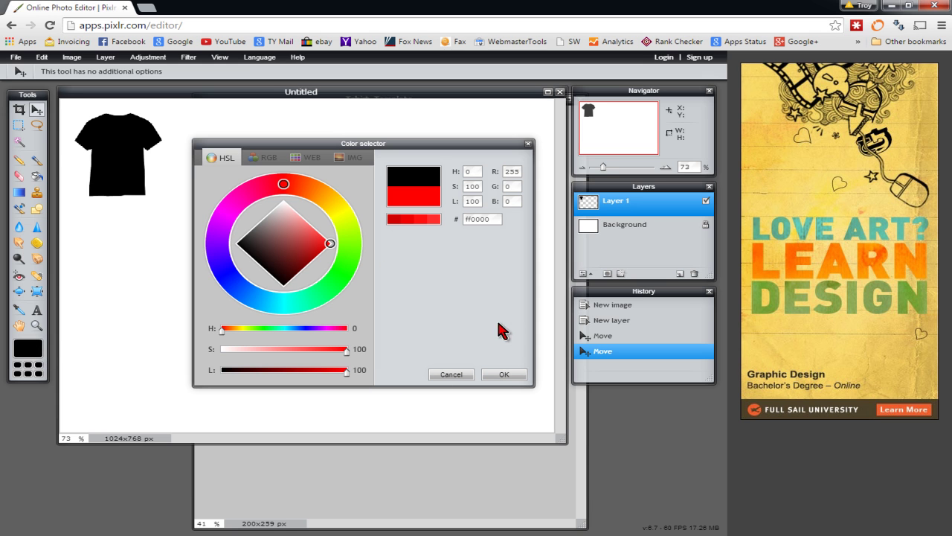
pyautogui.click(515, 375)
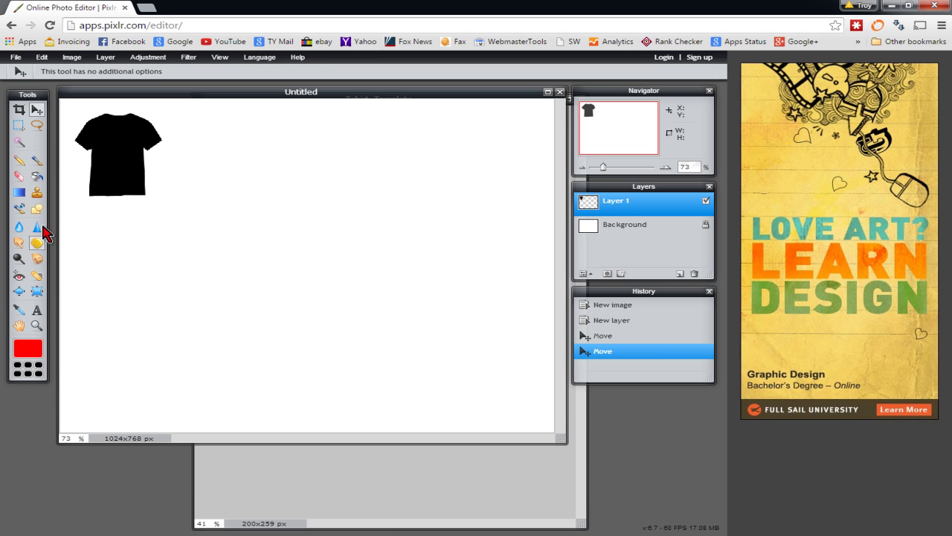
pyautogui.click(36, 176)
pyautogui.click(100, 151)
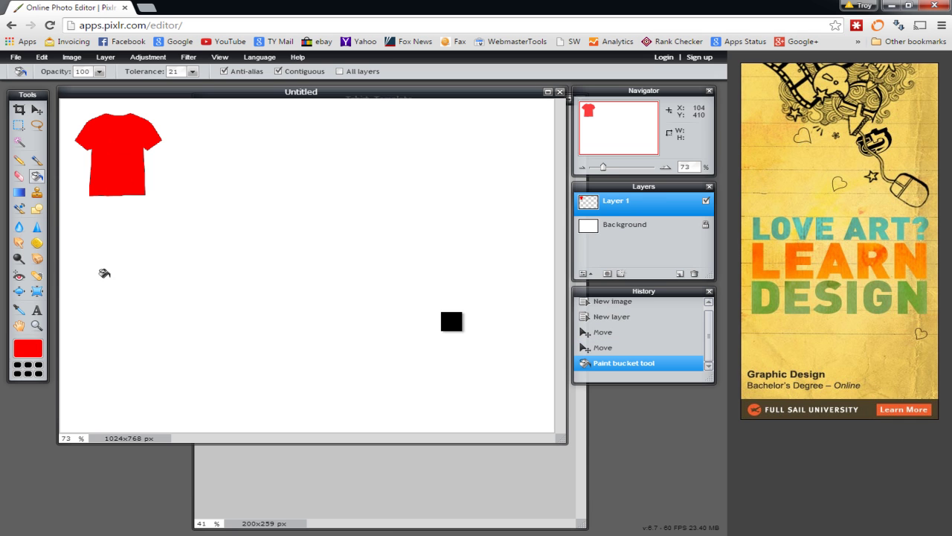
# Enable outer and inner glow styles on the red shirt's layer, with the outer glow's opacity at 41 and size at 43.
pyautogui.moveTo(603, 168)
pyautogui.mouseDown()
pyautogui.moveTo(625, 171)
pyautogui.moveTo(617, 173)
pyautogui.mouseUp()
pyautogui.moveTo(622, 132); pyautogui.dragTo(580, 107)
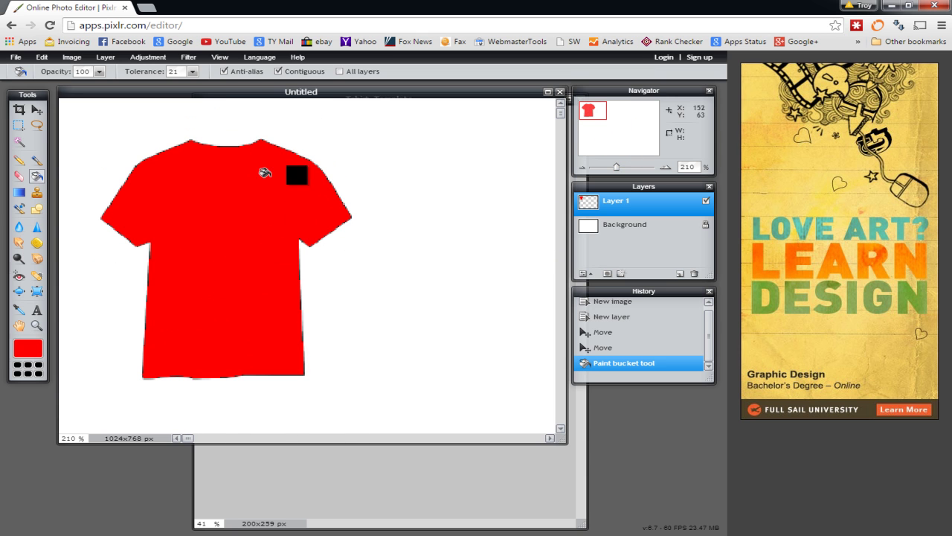
pyautogui.click(621, 274)
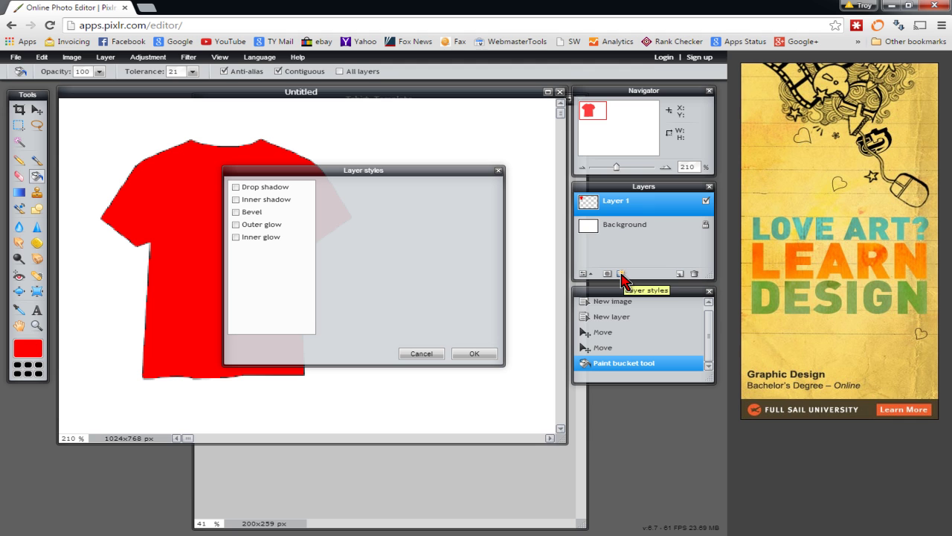
pyautogui.click(259, 224)
pyautogui.click(269, 237)
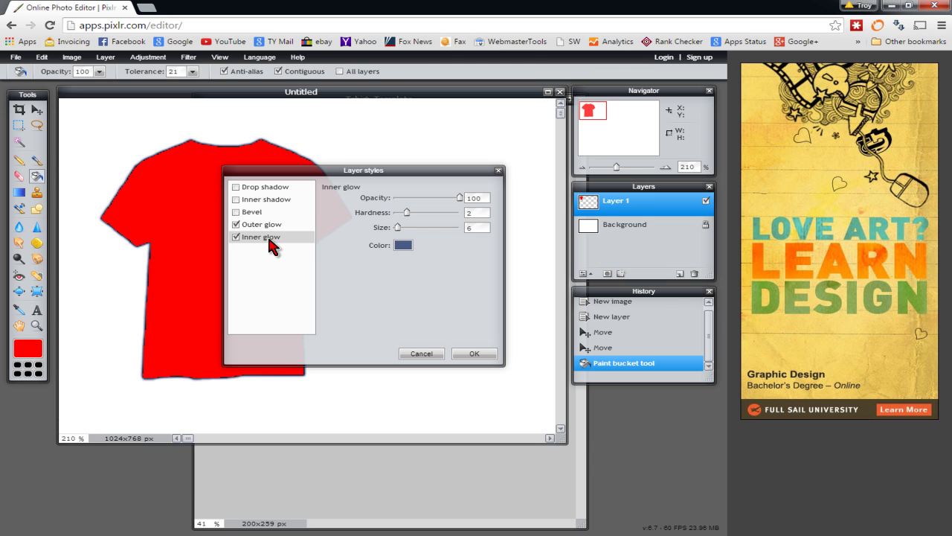
pyautogui.click(269, 227)
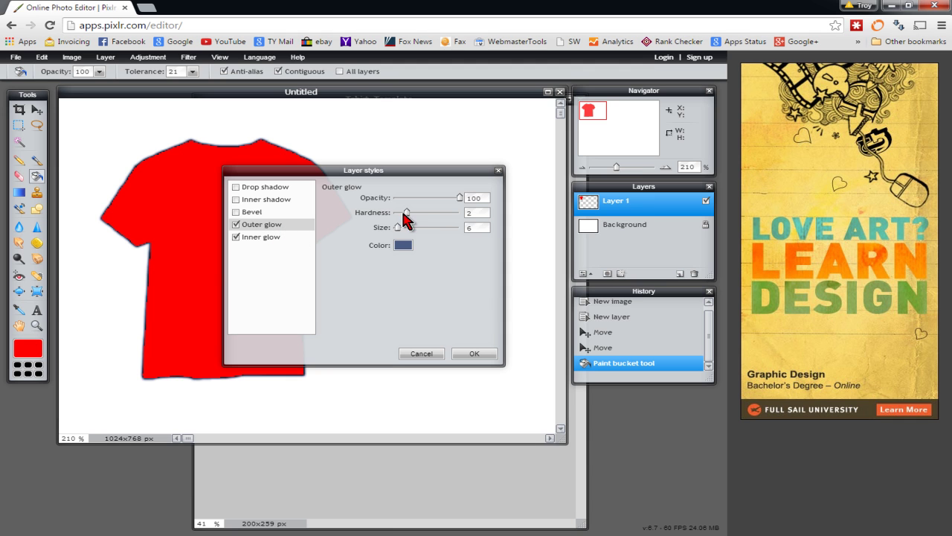
pyautogui.moveTo(460, 198); pyautogui.dragTo(427, 229)
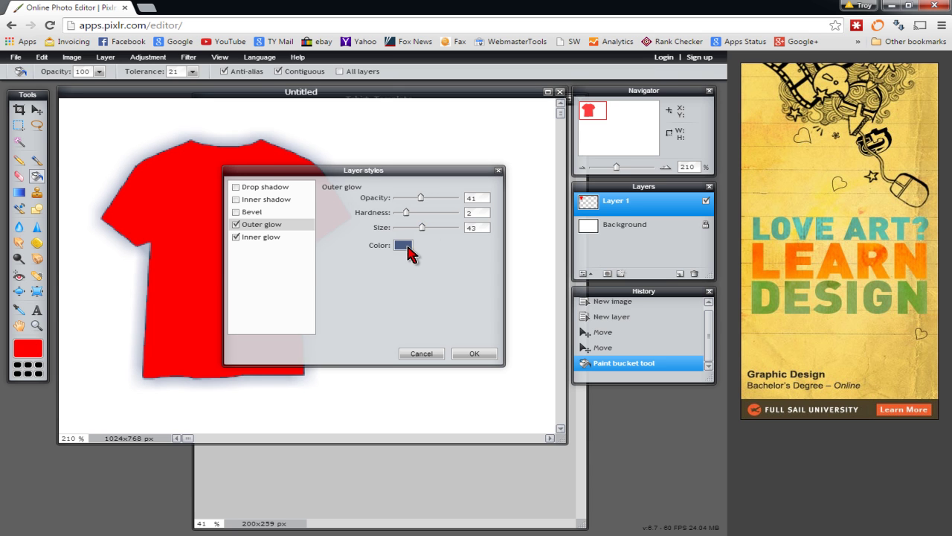
# Set the outer glow's color to dark gray (3e3e40).
pyautogui.click(405, 246)
pyautogui.click(242, 247)
pyautogui.moveTo(243, 249); pyautogui.dragTo(240, 244)
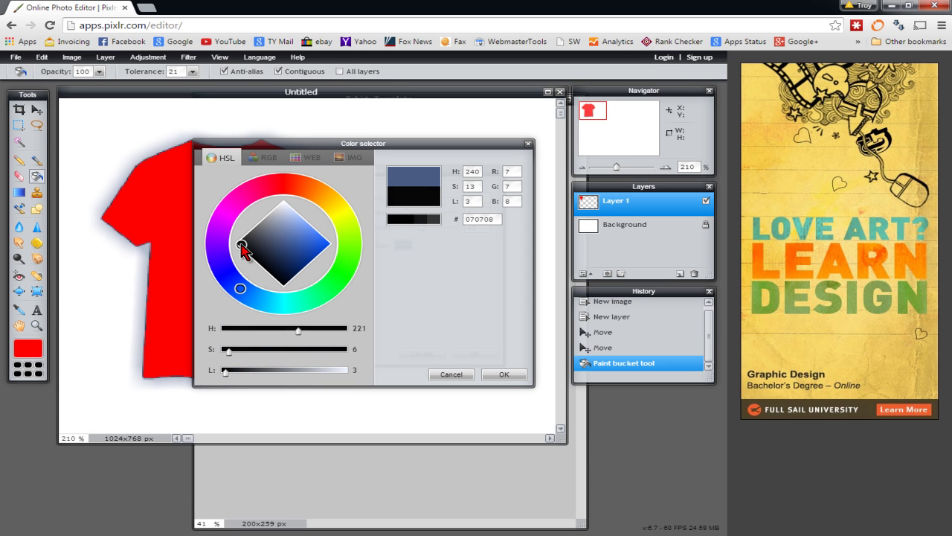
pyautogui.moveTo(271, 372); pyautogui.dragTo(253, 374)
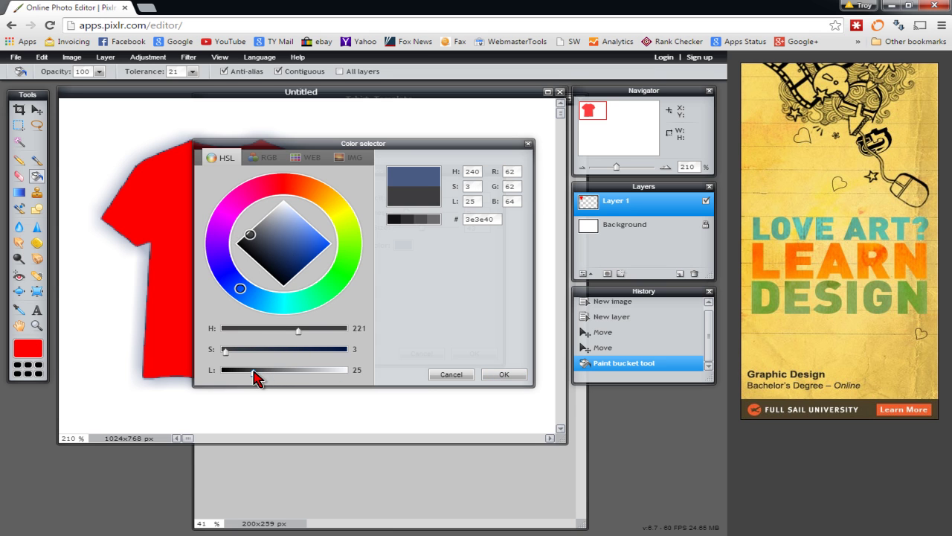
pyautogui.click(512, 374)
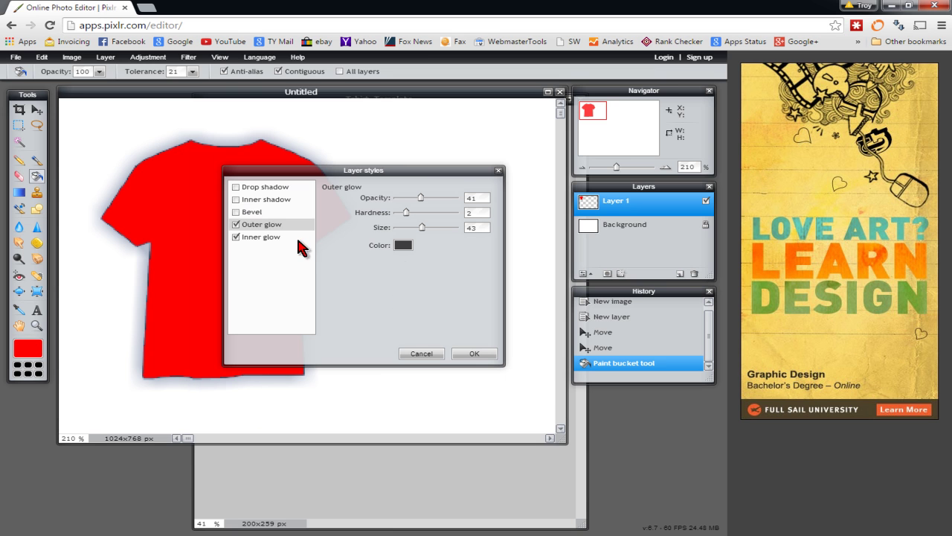
# Set the inner glow's hardness to 10 and its color to gray (4e5054), and apply the layer styles.
pyautogui.click(274, 240)
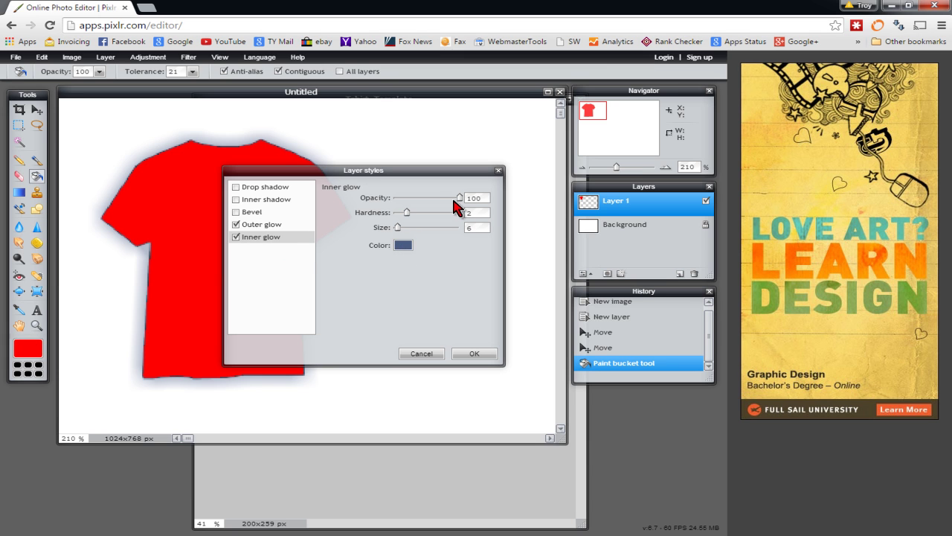
pyautogui.moveTo(406, 212); pyautogui.dragTo(467, 216)
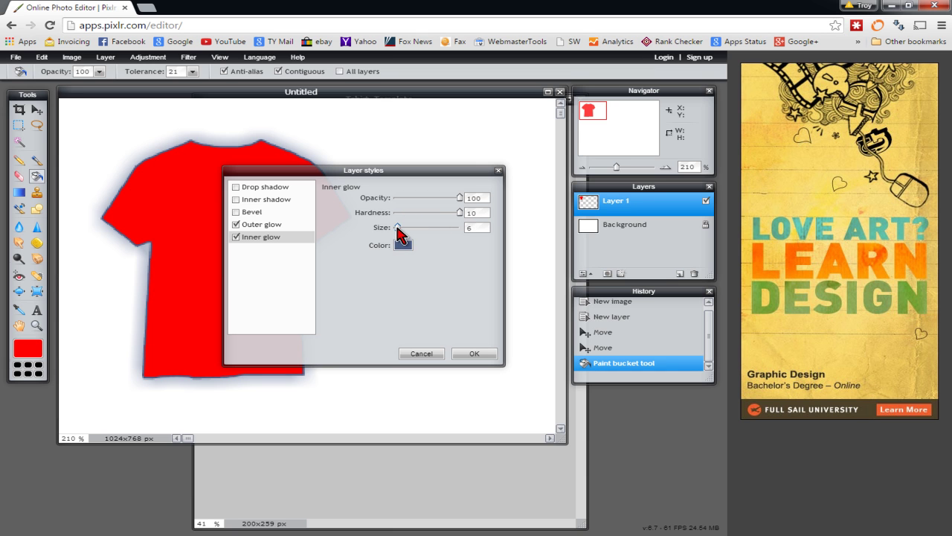
pyautogui.click(403, 246)
pyautogui.moveTo(272, 372)
pyautogui.mouseDown()
pyautogui.moveTo(257, 375)
pyautogui.moveTo(276, 357)
pyautogui.mouseUp()
pyautogui.click(256, 232)
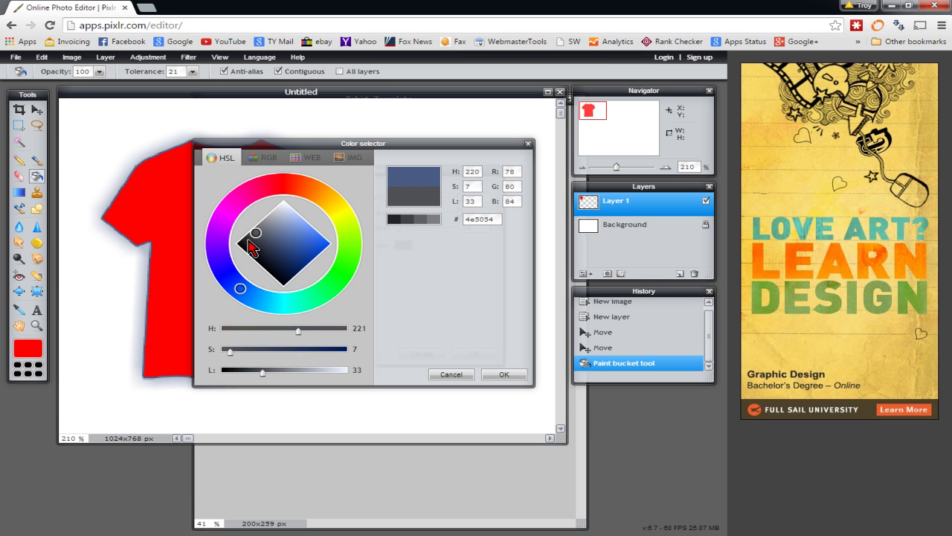
pyautogui.click(499, 376)
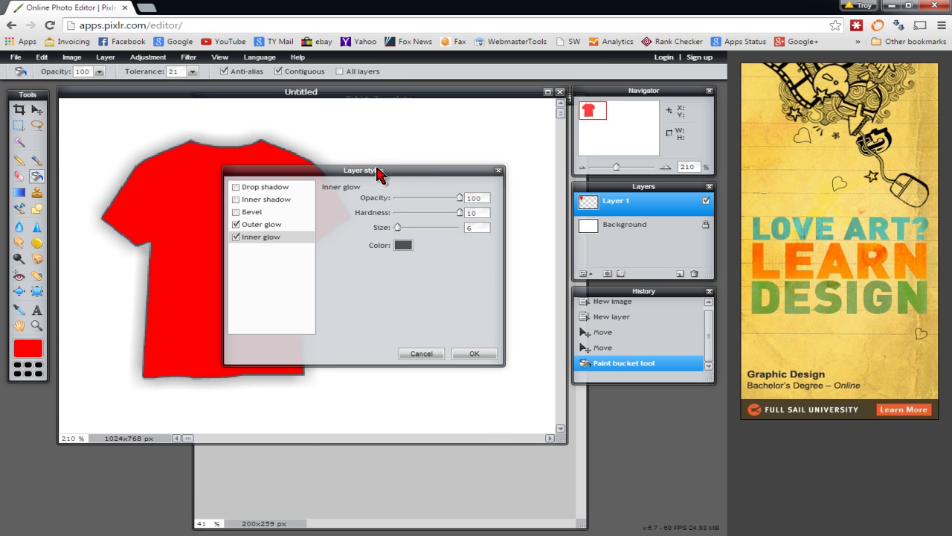
pyautogui.moveTo(377, 170); pyautogui.dragTo(462, 186)
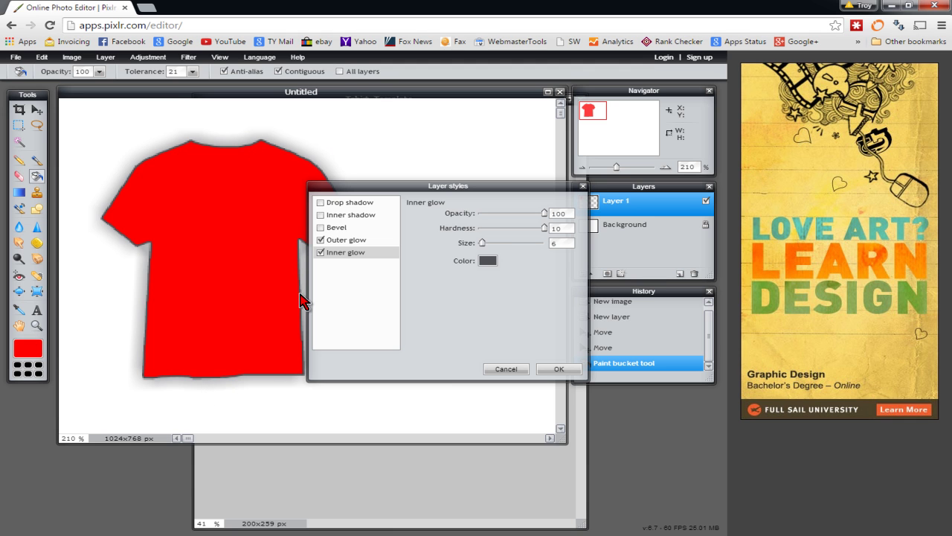
pyautogui.click(560, 368)
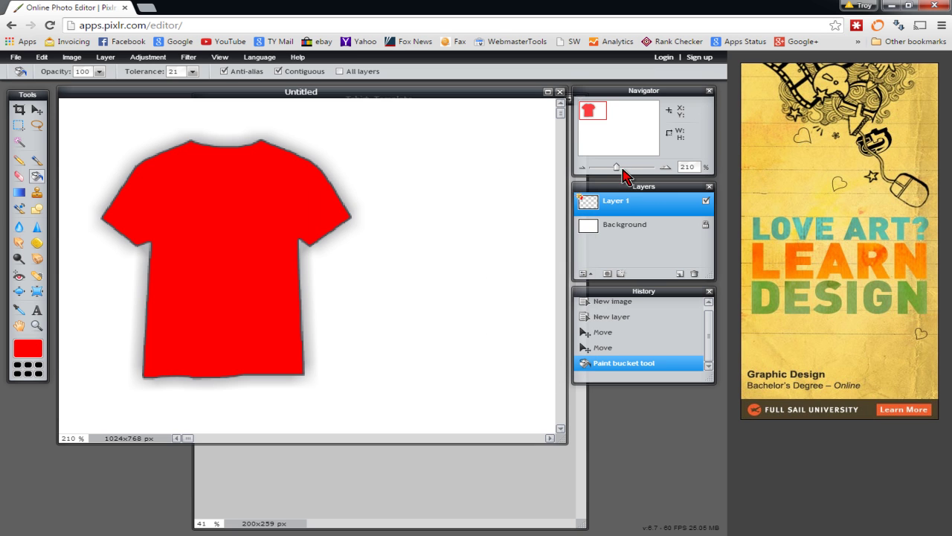
# Duplicate the red shirt's layer and move the copy directly to the right of the original shirt.
pyautogui.moveTo(615, 172); pyautogui.dragTo(607, 173)
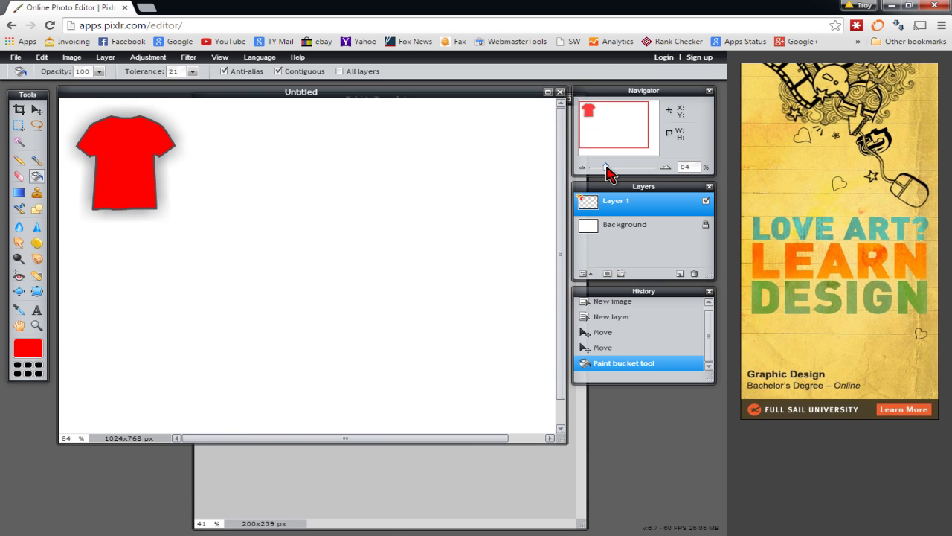
pyautogui.rightClick(647, 212)
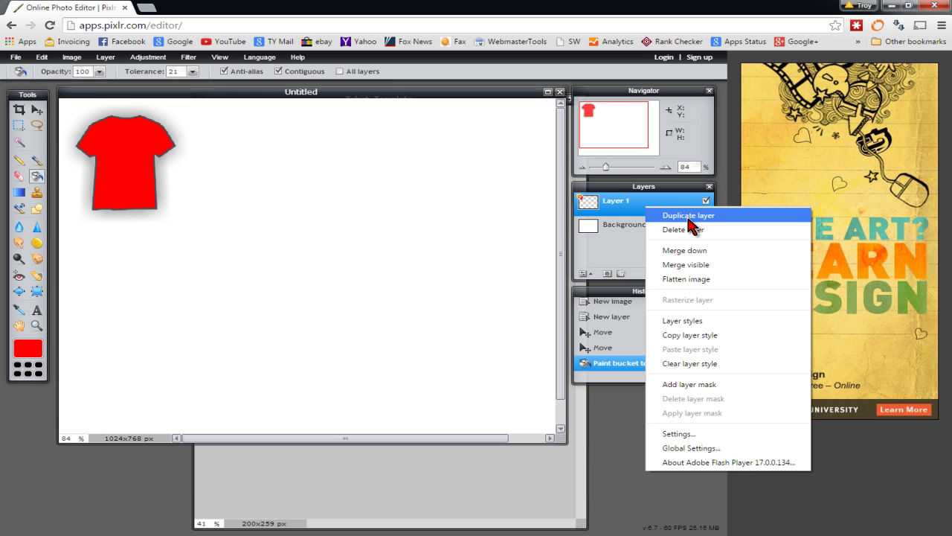
pyautogui.click(662, 213)
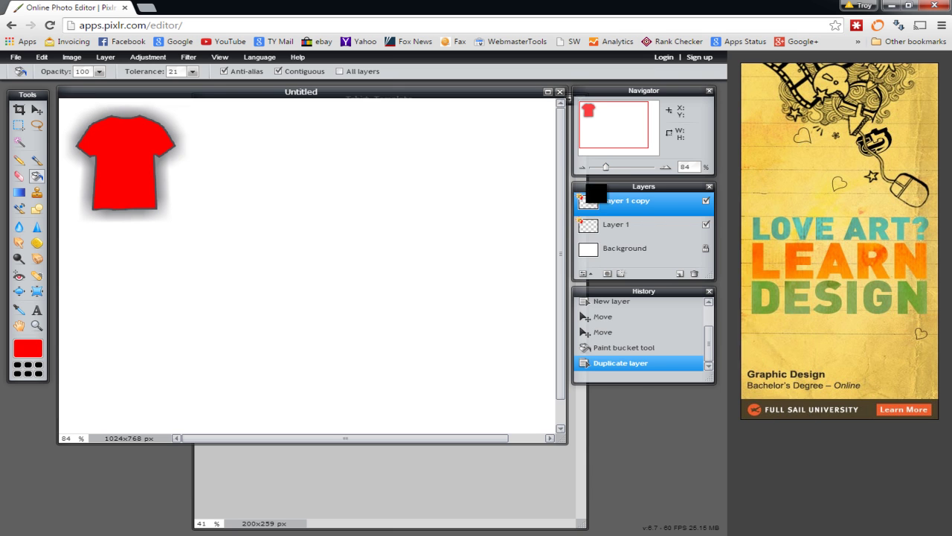
pyautogui.click(36, 110)
pyautogui.moveTo(80, 142); pyautogui.dragTo(188, 143)
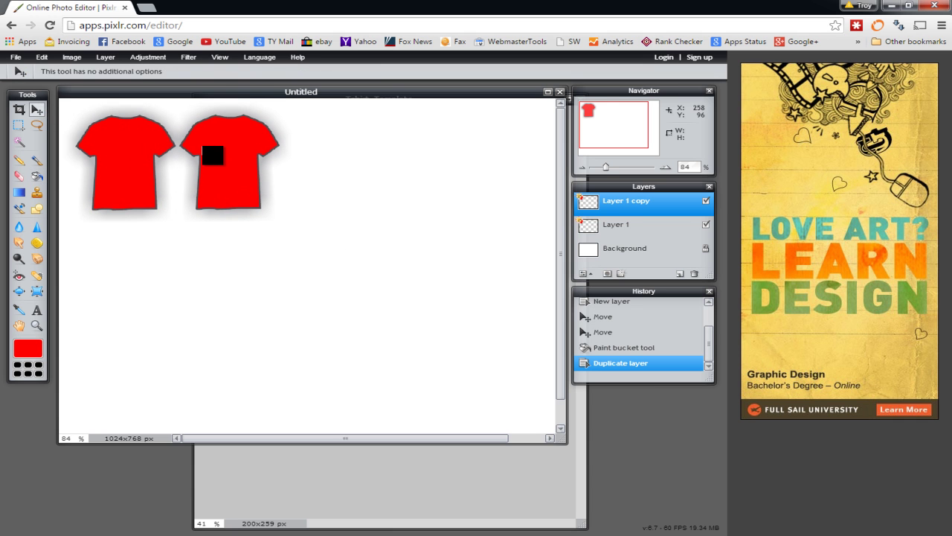
# Duplicate the second shirt's layer and place the new copy to its right as the third shirt in the row.
pyautogui.rightClick(623, 209)
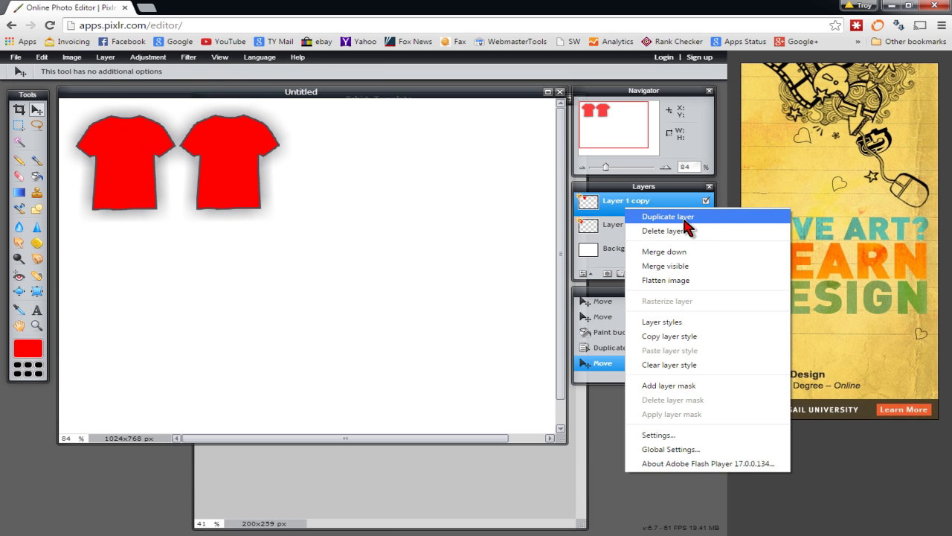
pyautogui.click(678, 213)
pyautogui.moveTo(196, 142); pyautogui.dragTo(304, 142)
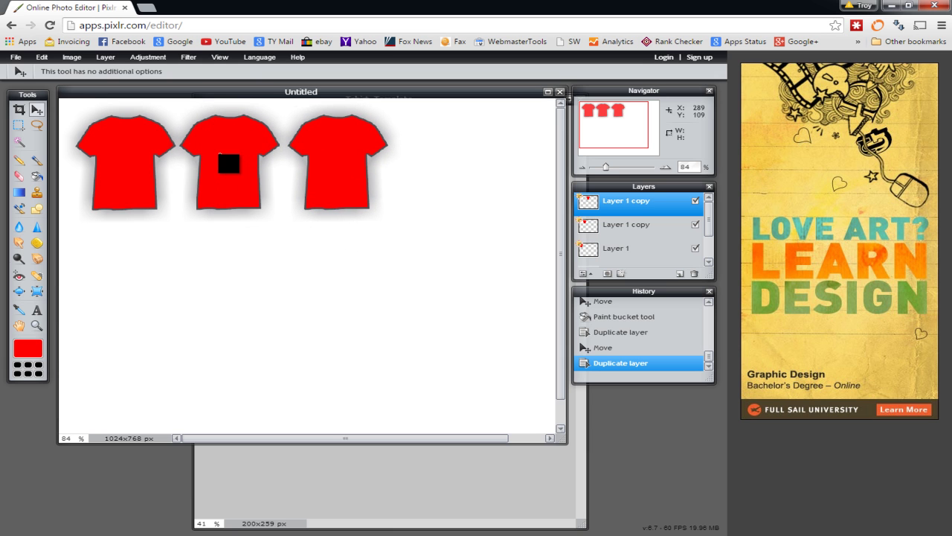
# Toggle each shirt layer's visibility off and on to identify which shirt belongs to which layer.
pyautogui.click(639, 232)
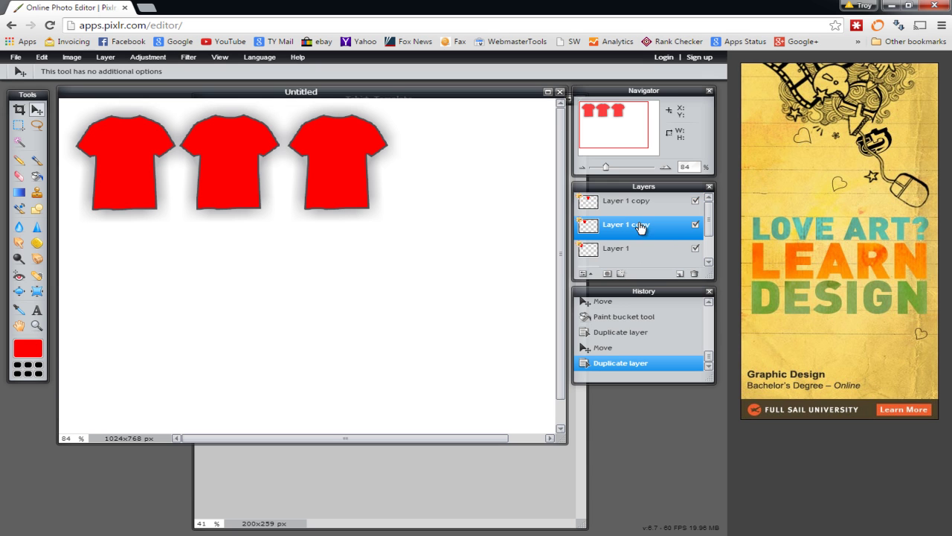
pyautogui.click(696, 226)
pyautogui.click(696, 227)
pyautogui.click(650, 207)
pyautogui.click(696, 201)
pyautogui.click(696, 201)
pyautogui.click(696, 250)
pyautogui.click(696, 250)
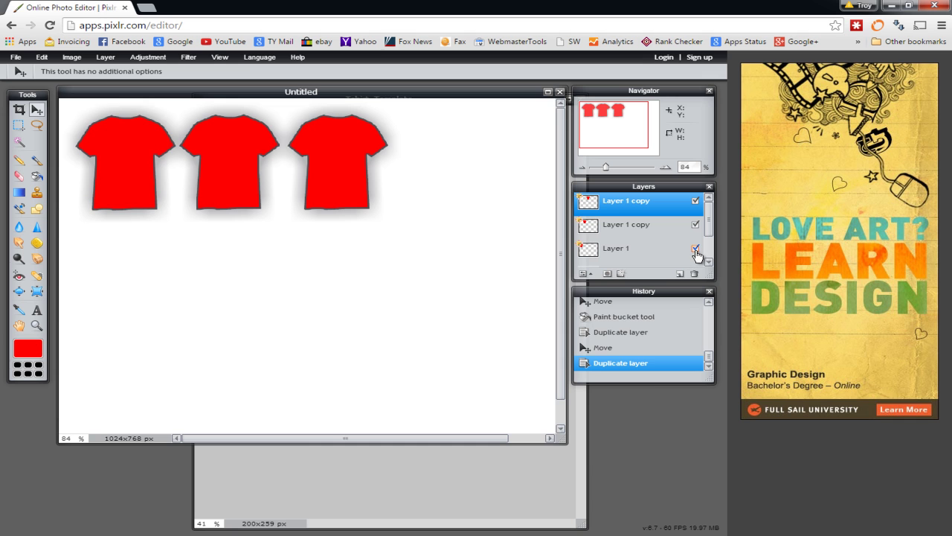
pyautogui.click(654, 253)
# Select the middle shirt's layer and fill that shirt with yellow (fff200) using the Paint bucket tool.
pyautogui.click(649, 232)
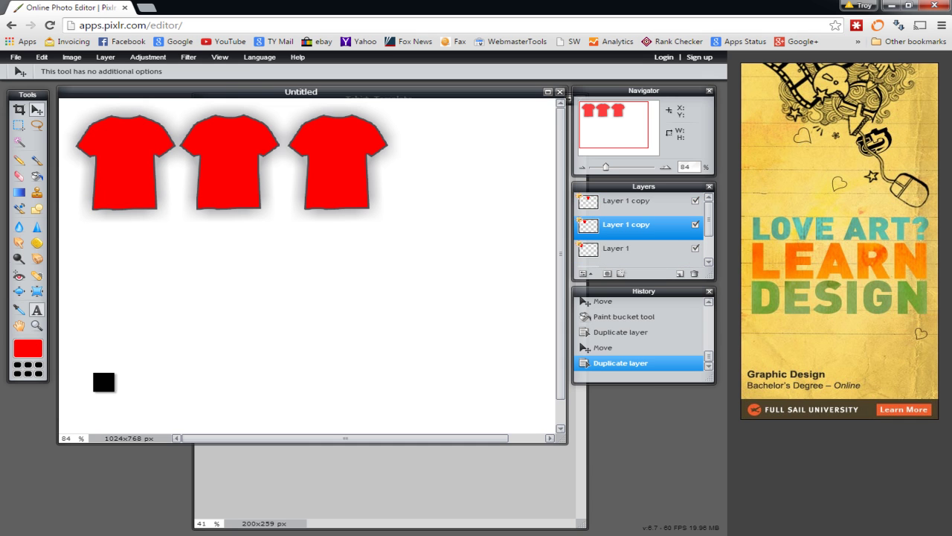
pyautogui.click(27, 350)
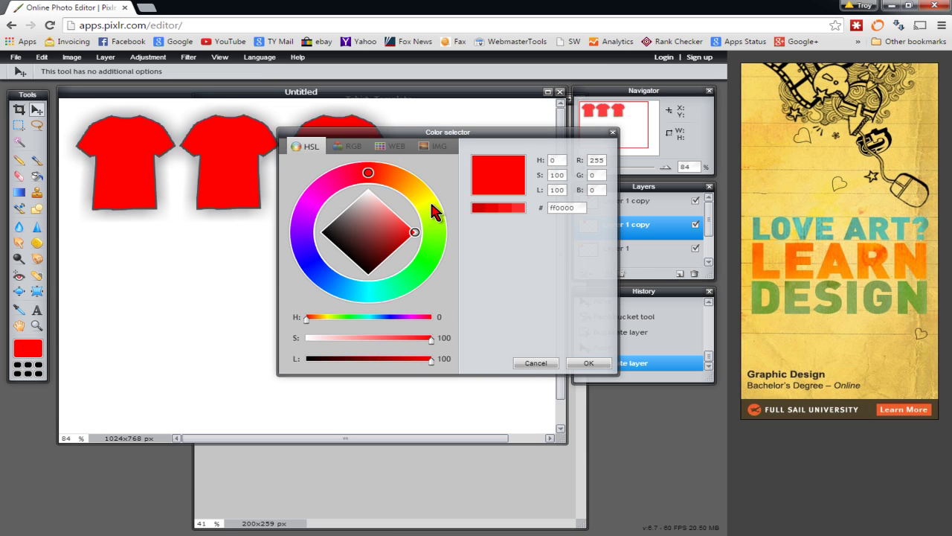
pyautogui.click(426, 201)
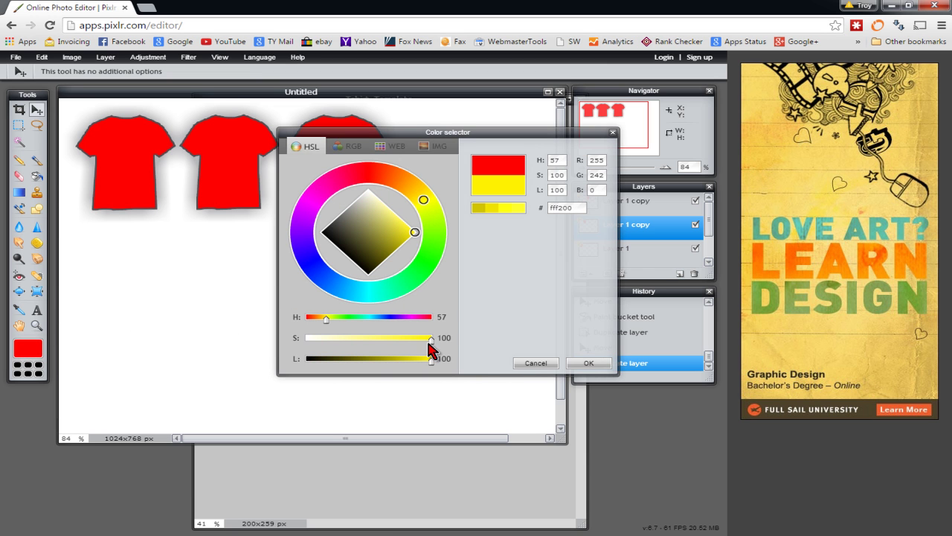
pyautogui.click(588, 363)
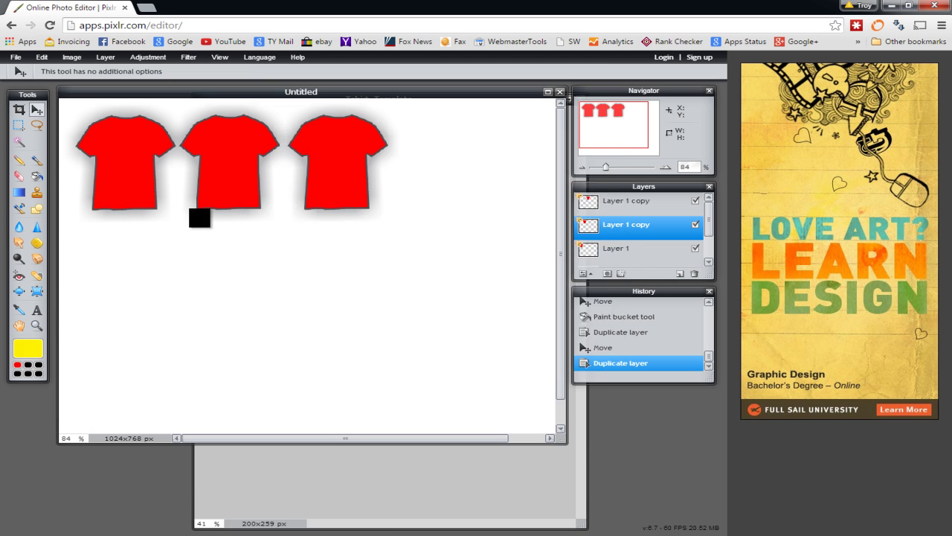
pyautogui.click(37, 179)
pyautogui.click(250, 150)
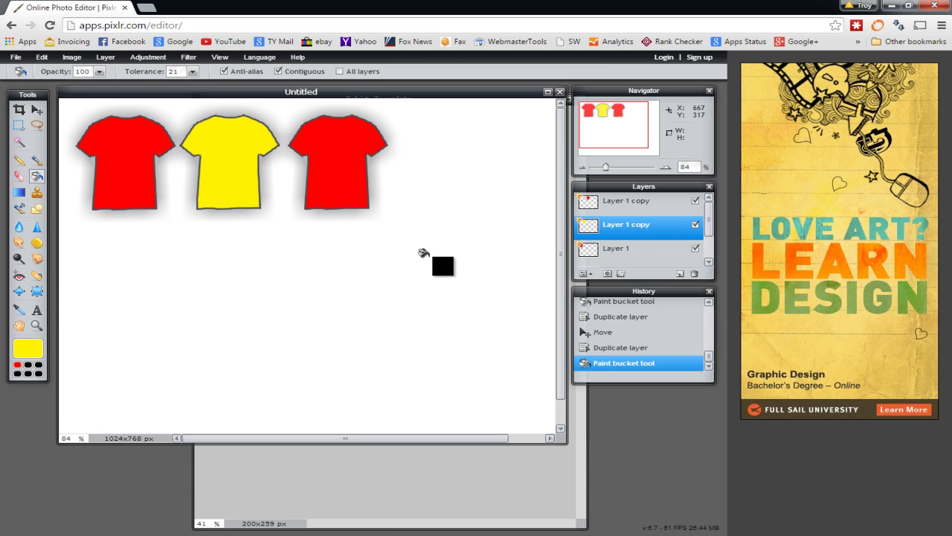
# Select the third shirt's layer and fill that shirt with blue (0011ff) using the Paint bucket tool.
pyautogui.click(646, 208)
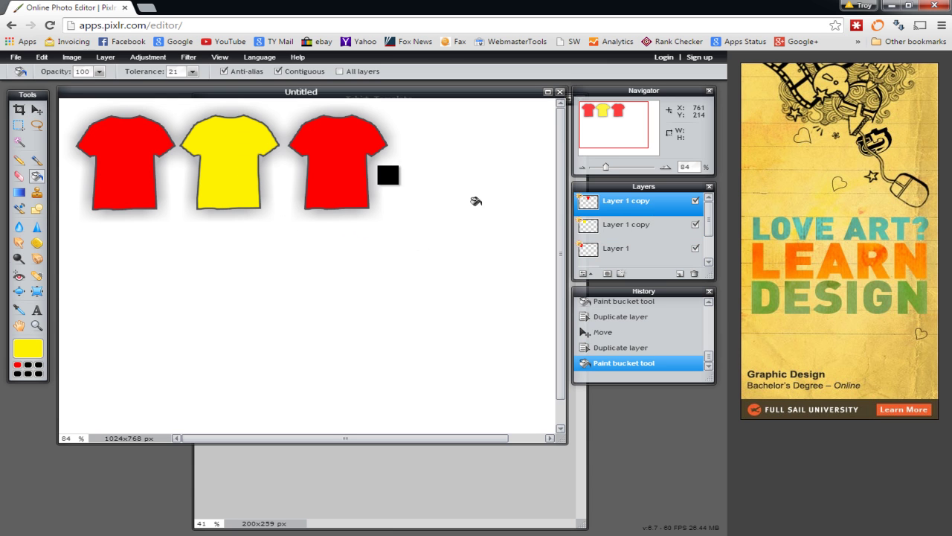
pyautogui.click(31, 353)
pyautogui.click(314, 267)
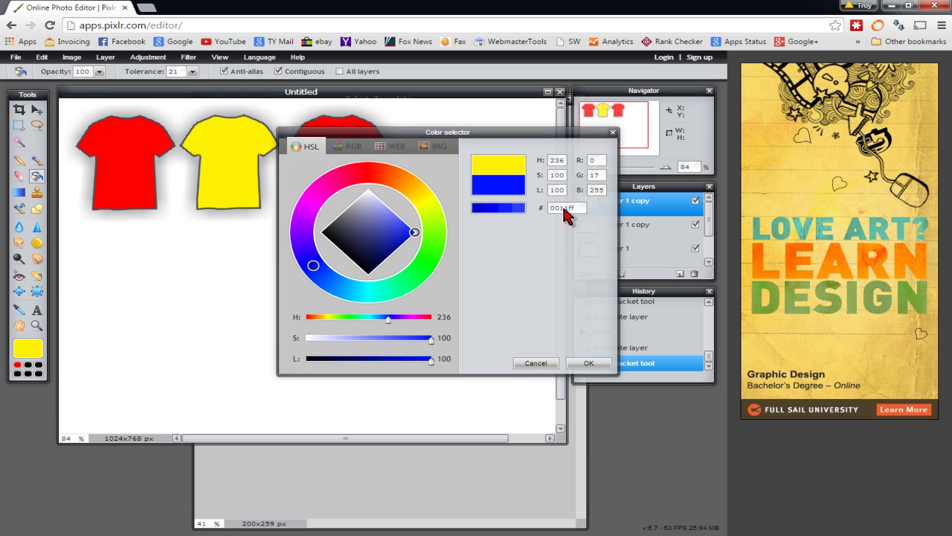
pyautogui.click(587, 364)
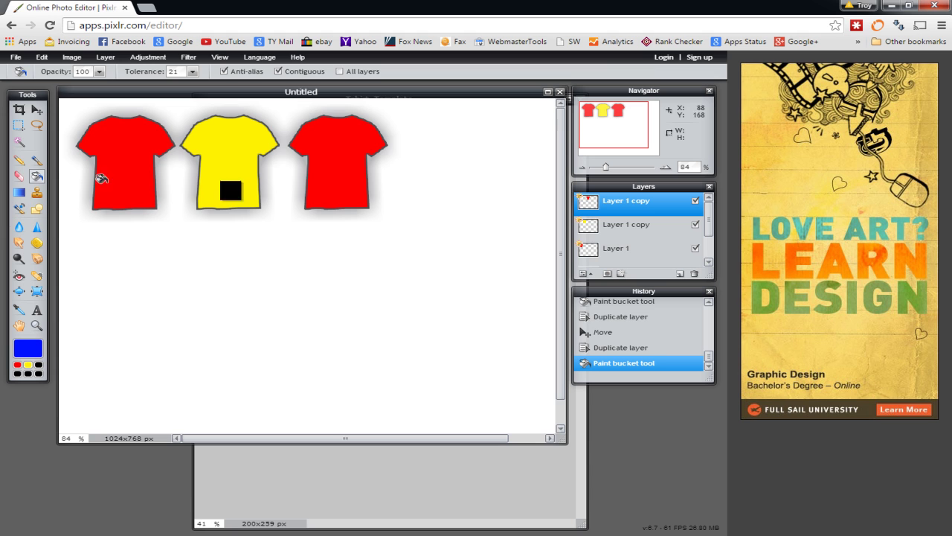
pyautogui.click(319, 186)
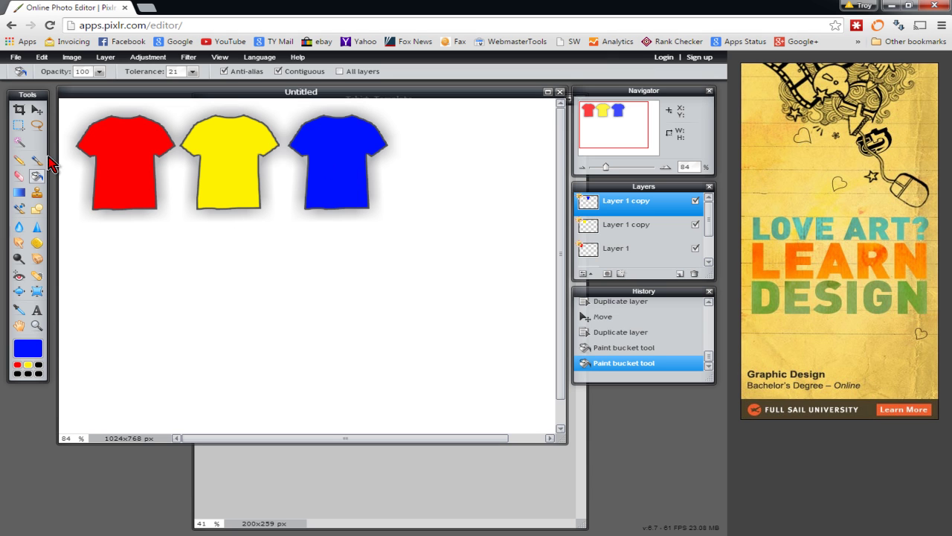
# Add the text labels "Red", "Yellow" and "Blue" in blue 30-size Verdana beneath the matching shirts.
pyautogui.click(36, 311)
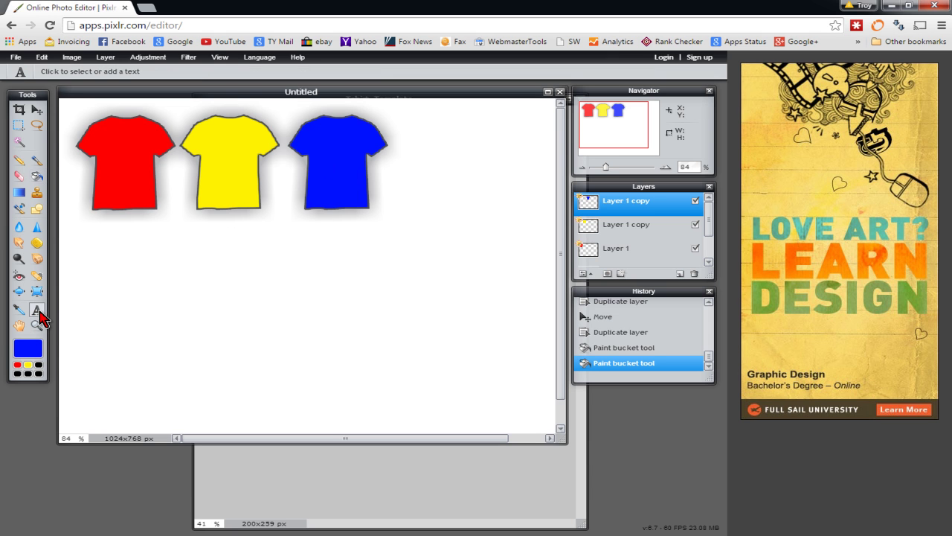
pyautogui.click(100, 217)
pyautogui.write('Red')
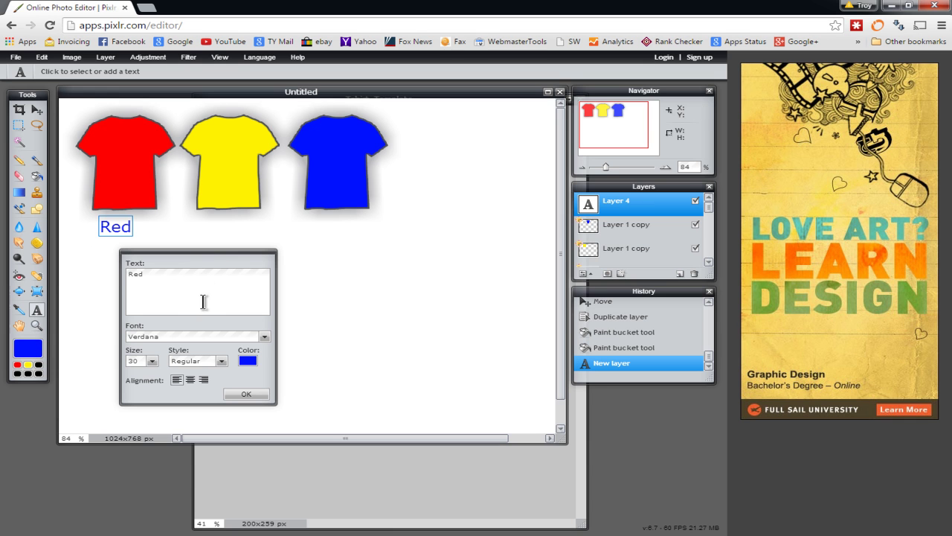
pyautogui.click(244, 395)
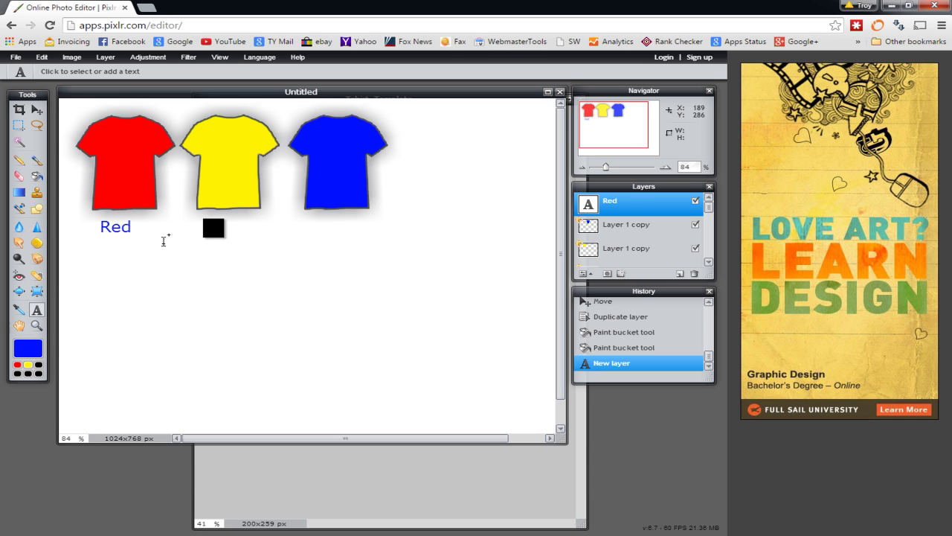
pyautogui.click(211, 221)
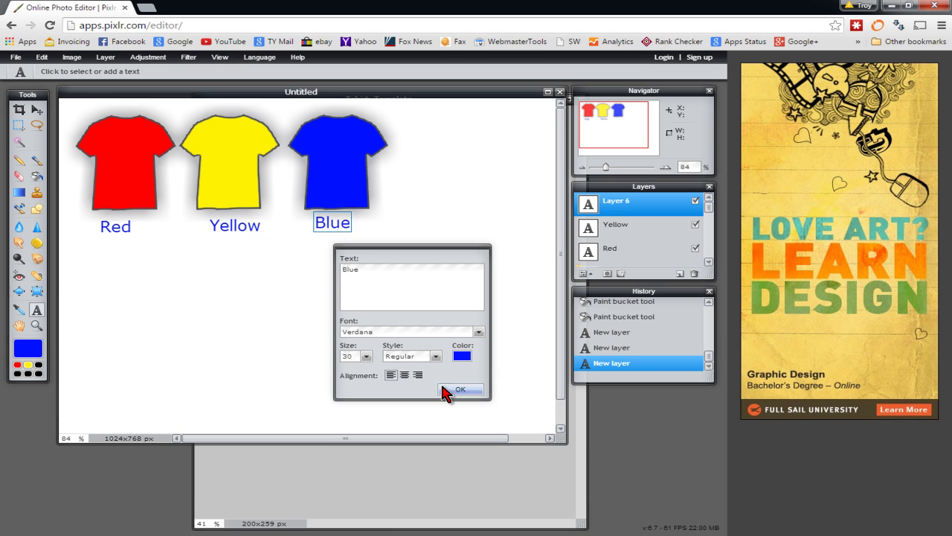
pyautogui.click(456, 391)
# Center the color labels beneath their shirts with the Move tool, placing the Yellow text layer above the Blue one.
pyautogui.press('v')
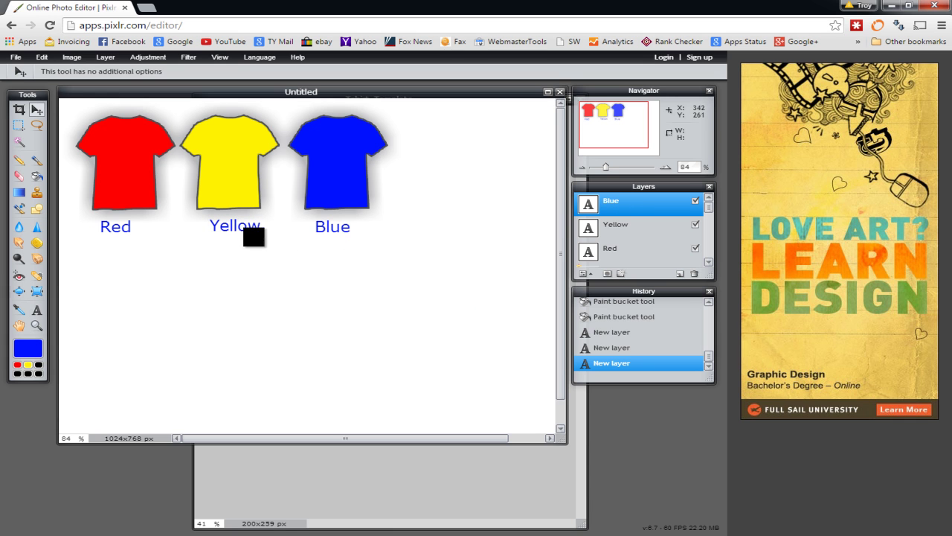
pyautogui.press('Left')
pyautogui.press('Left')
pyautogui.press('Left')
pyautogui.press('Left')
pyautogui.moveTo(658, 232); pyautogui.dragTo(659, 202)
pyautogui.moveTo(129, 231)
pyautogui.mouseDown()
pyautogui.moveTo(138, 230)
pyautogui.moveTo(122, 230)
pyautogui.mouseUp()
pyautogui.click(610, 248)
# Save the chart to the computer as a JPEG named "tshirt chart", and close its preview and folder window.
pyautogui.click(15, 56)
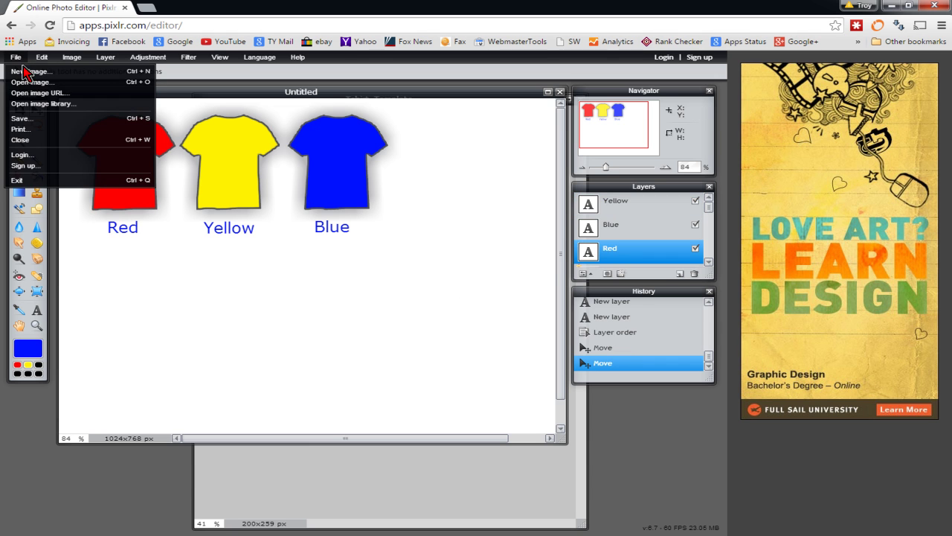
pyautogui.click(39, 126)
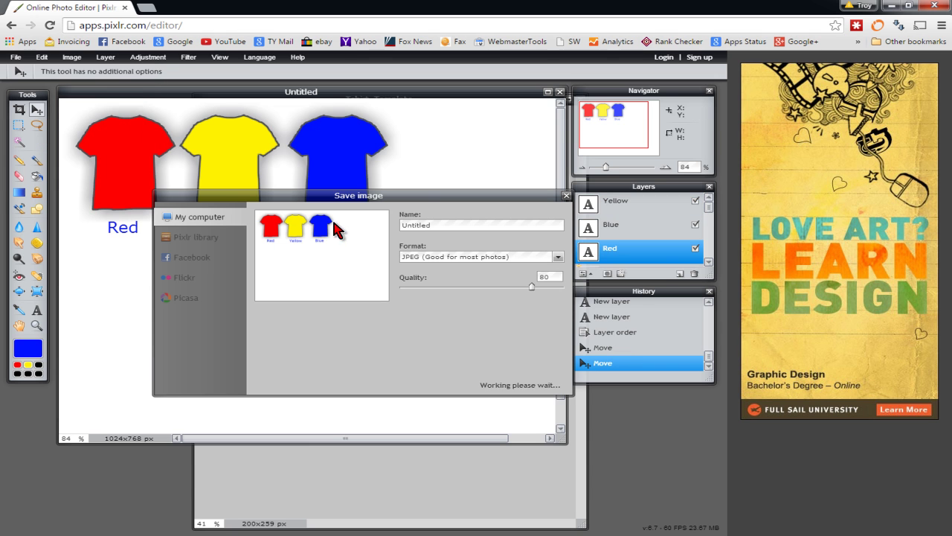
pyautogui.write('tshirt chart')
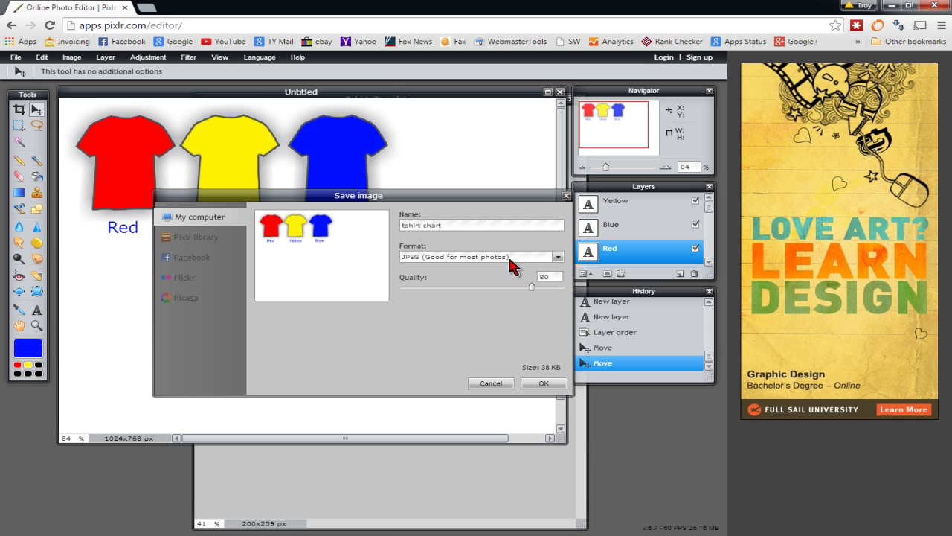
pyautogui.moveTo(533, 289); pyautogui.dragTo(757, 294)
pyautogui.click(544, 383)
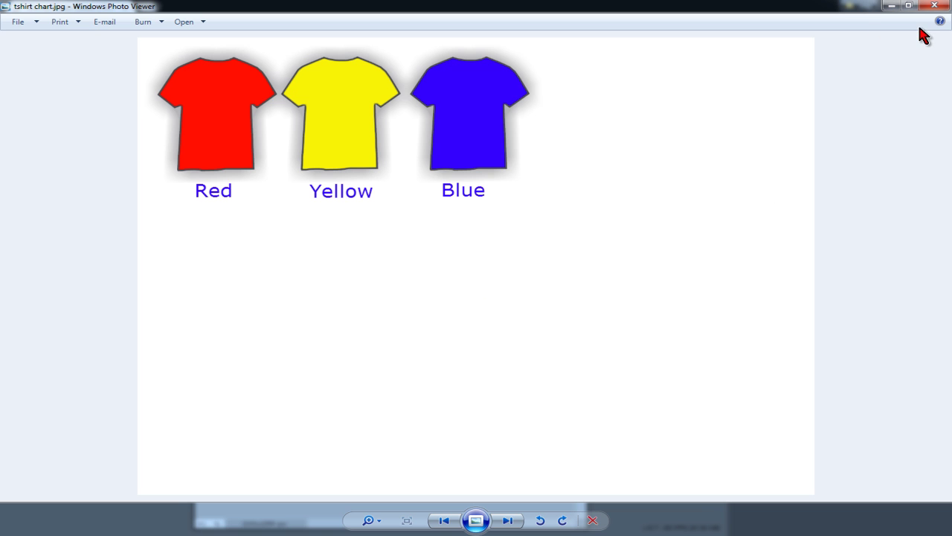
pyautogui.click(934, 6)
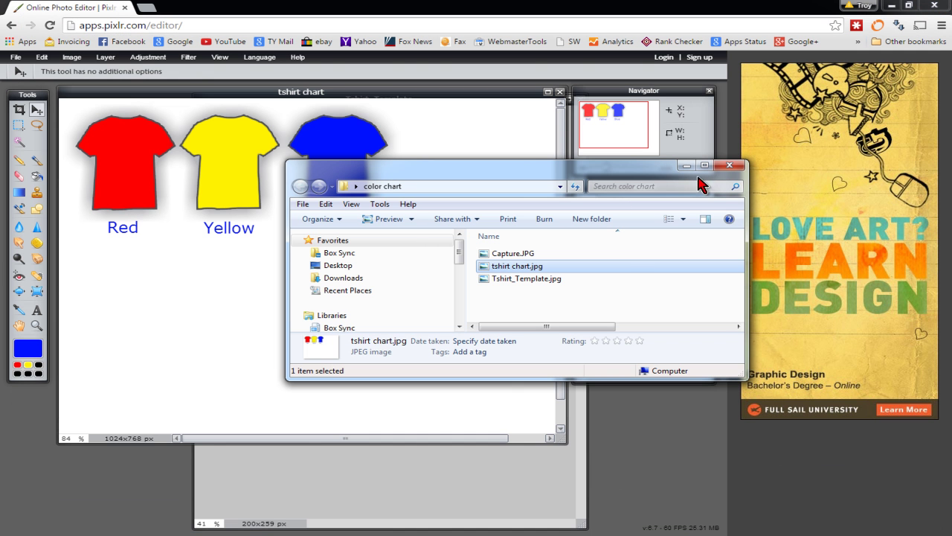
pyautogui.click(729, 165)
# Save the chart again under the name "tshirt chart" in the PXD (Layered Pixlr image) format.
pyautogui.hotkey('ctrl', 's')
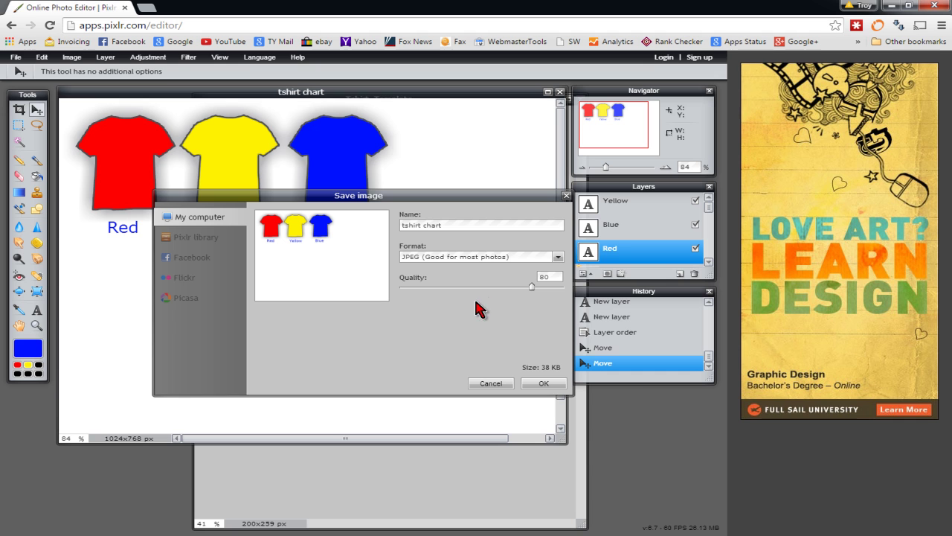
pyautogui.click(476, 256)
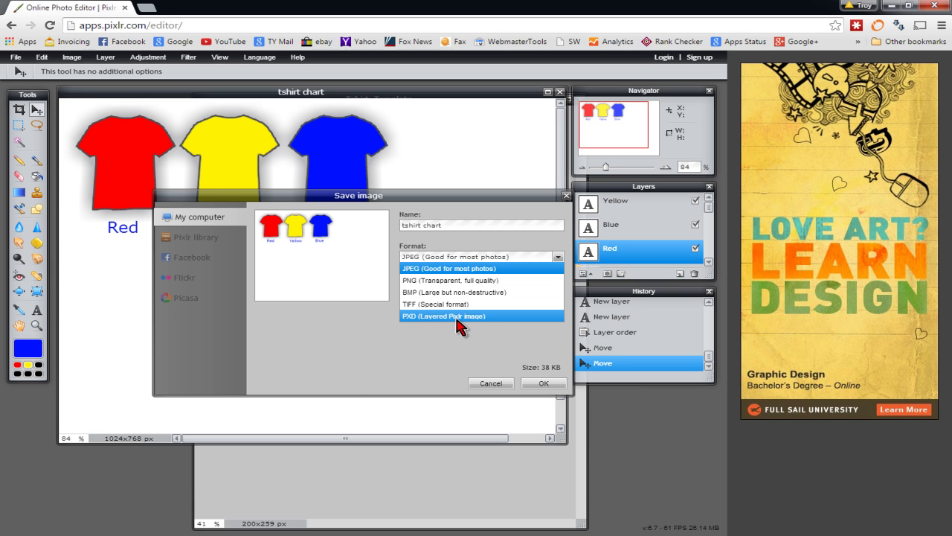